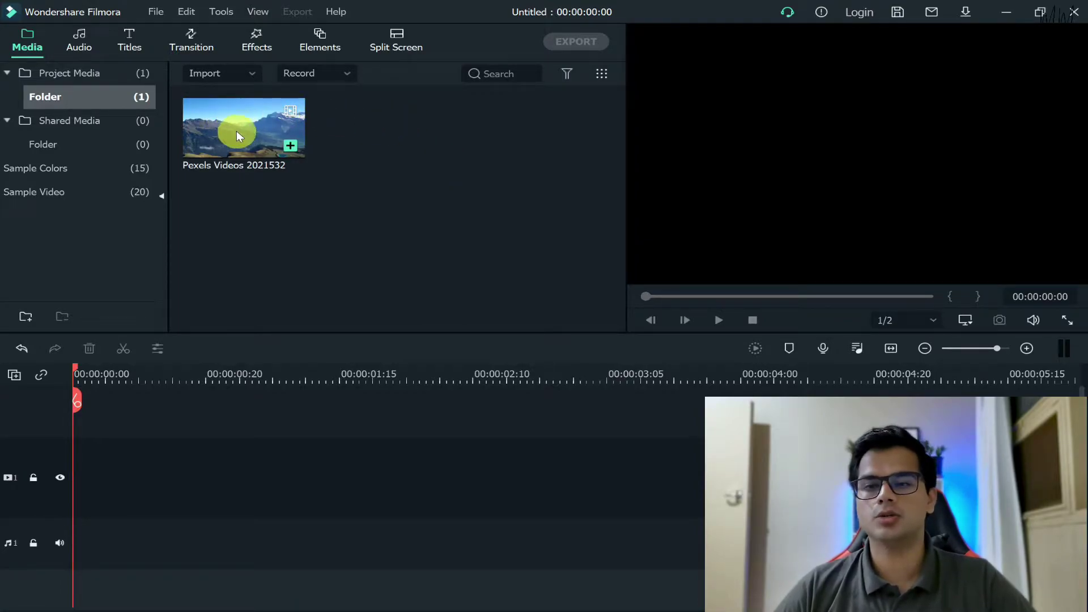
Place the mountain clip on video track 1 and dismiss the resolution mismatch prompt.
left_click_drag(242, 123, 7, 496)
left_click(644, 469)
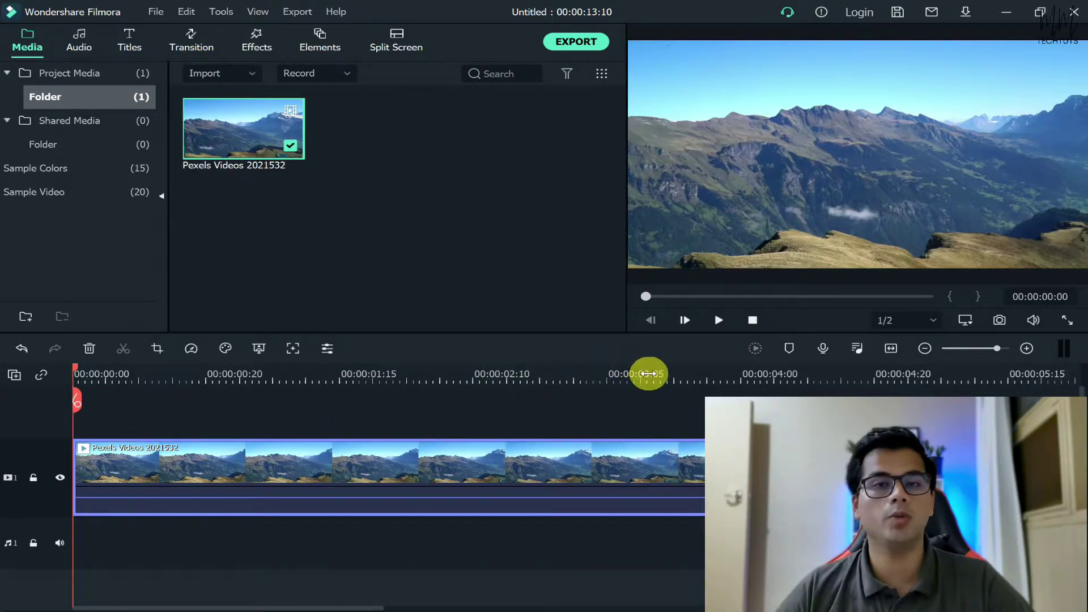
left_click_drag(647, 372, 177, 372)
Split the clip at about 00:00:01:11 and 00:00:04:02, then select the middle piece.
left_click(101, 372)
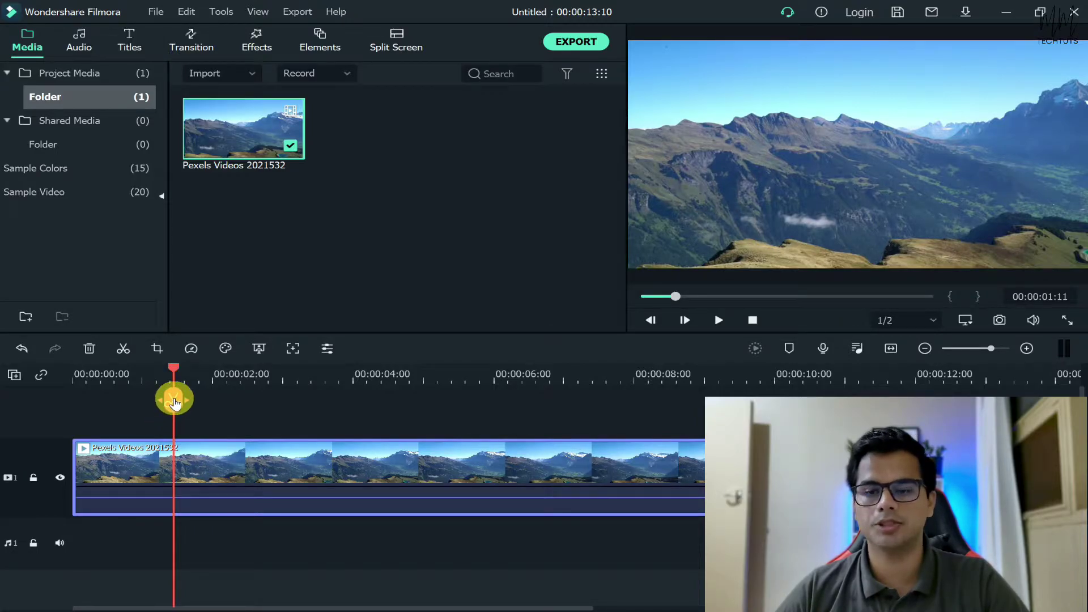
left_click(175, 404)
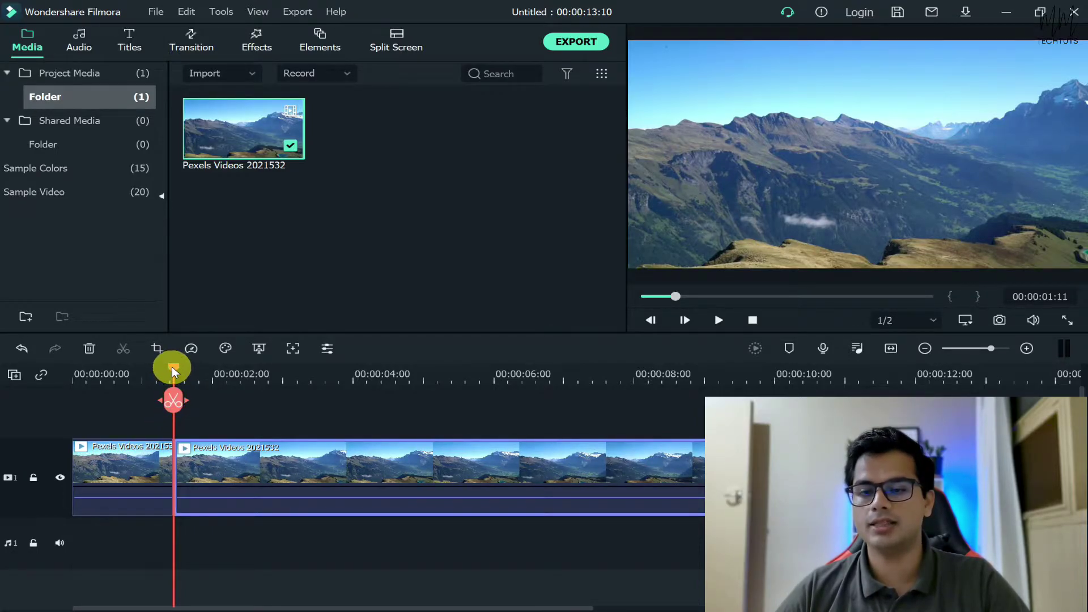
left_click_drag(173, 372, 363, 390)
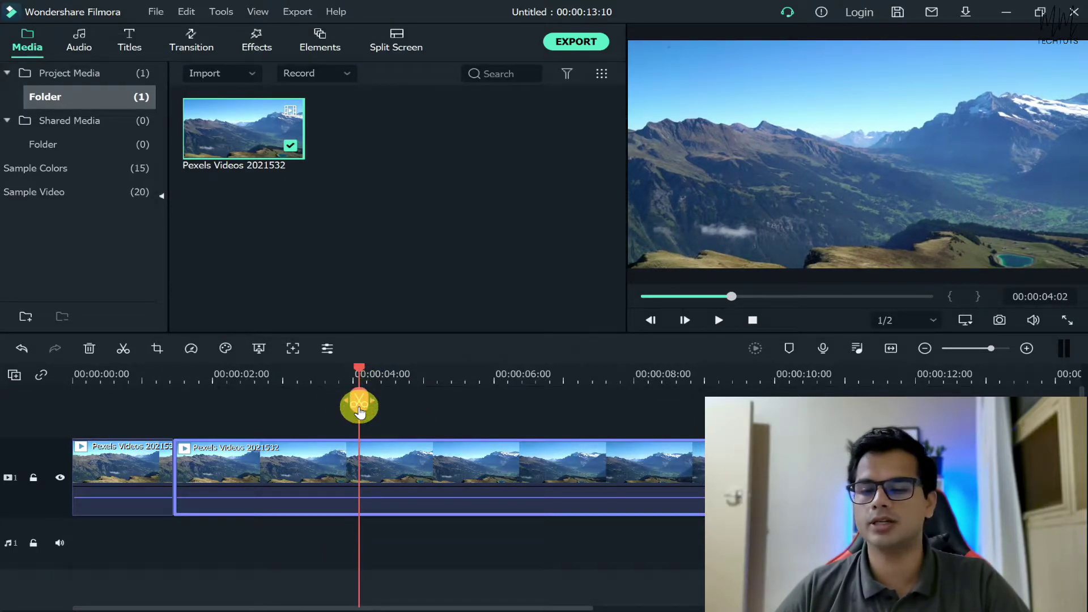
left_click(359, 409)
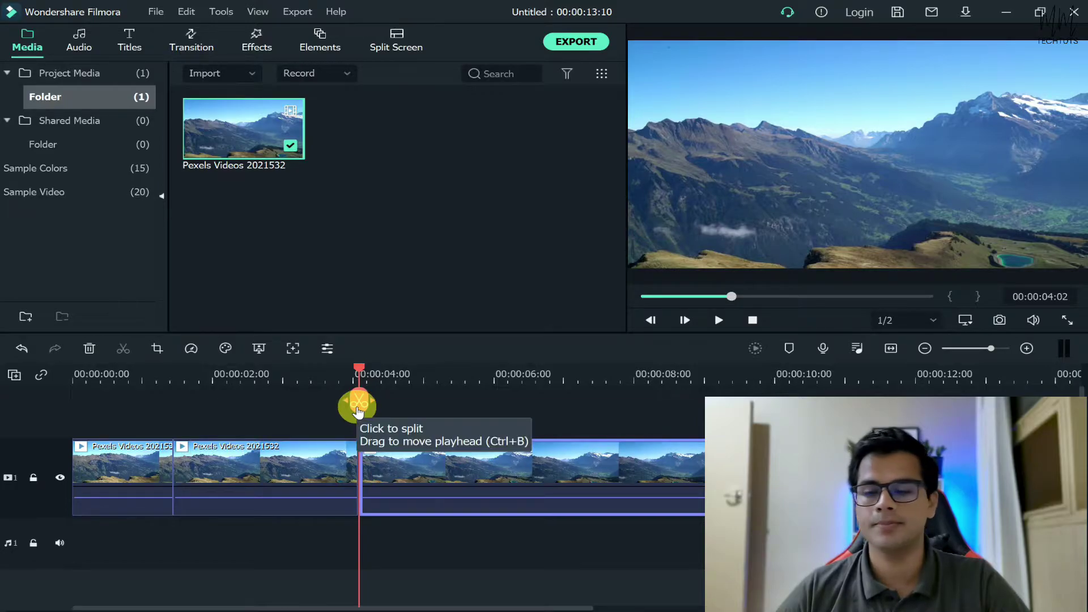
left_click(163, 377)
left_click(281, 465)
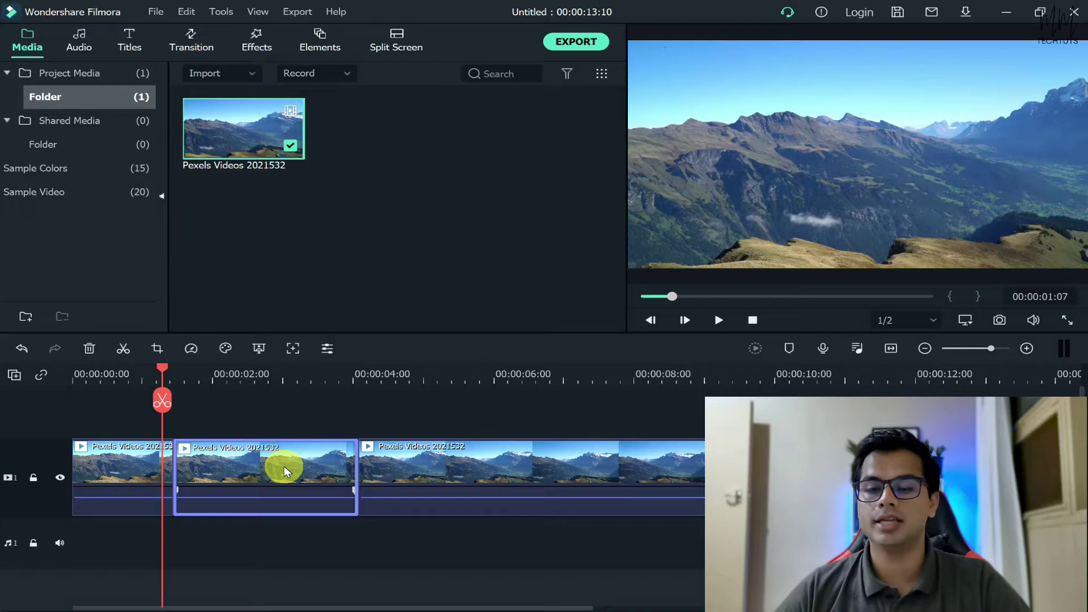
Open the middle clip's Crop and Zoom settings in Pan & Zoom mode.
right_click(284, 465)
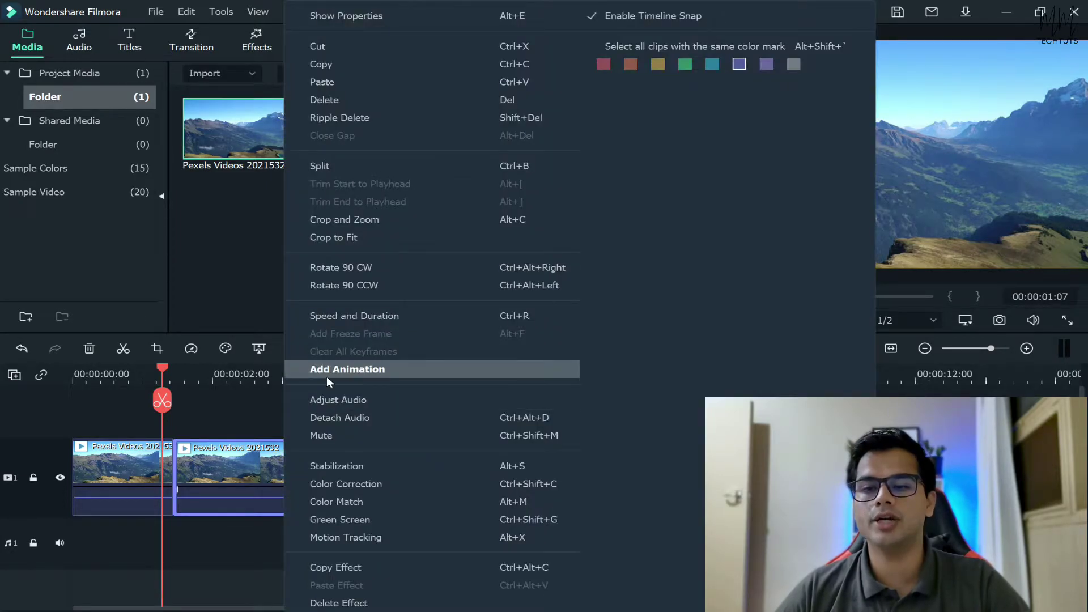
left_click(356, 221)
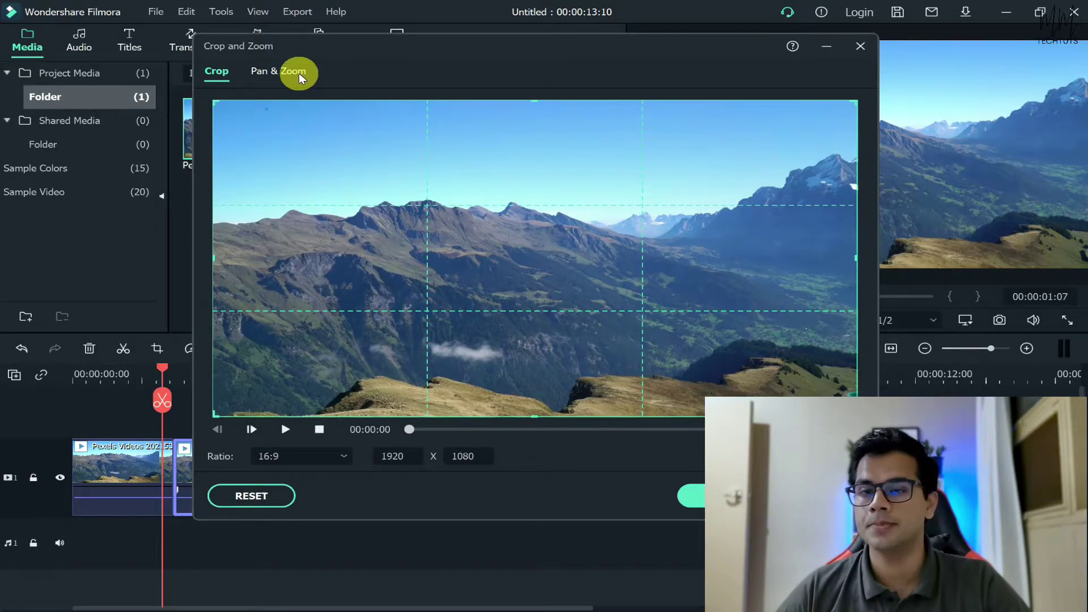
left_click(299, 79)
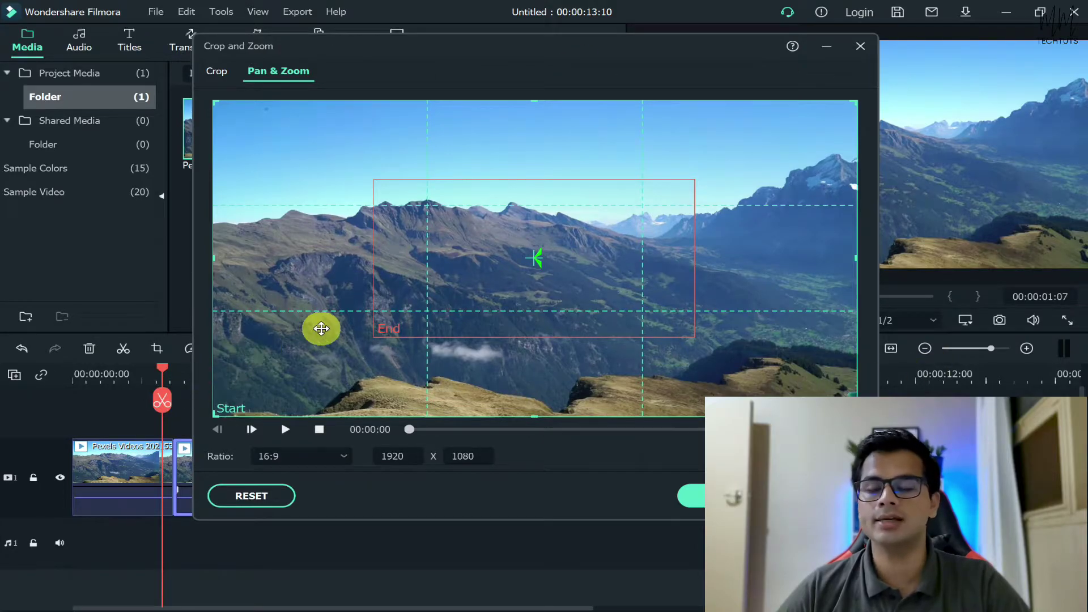
Move and resize the End frame to 1011 x 569 over the top-right peaks, then apply.
left_click(411, 260)
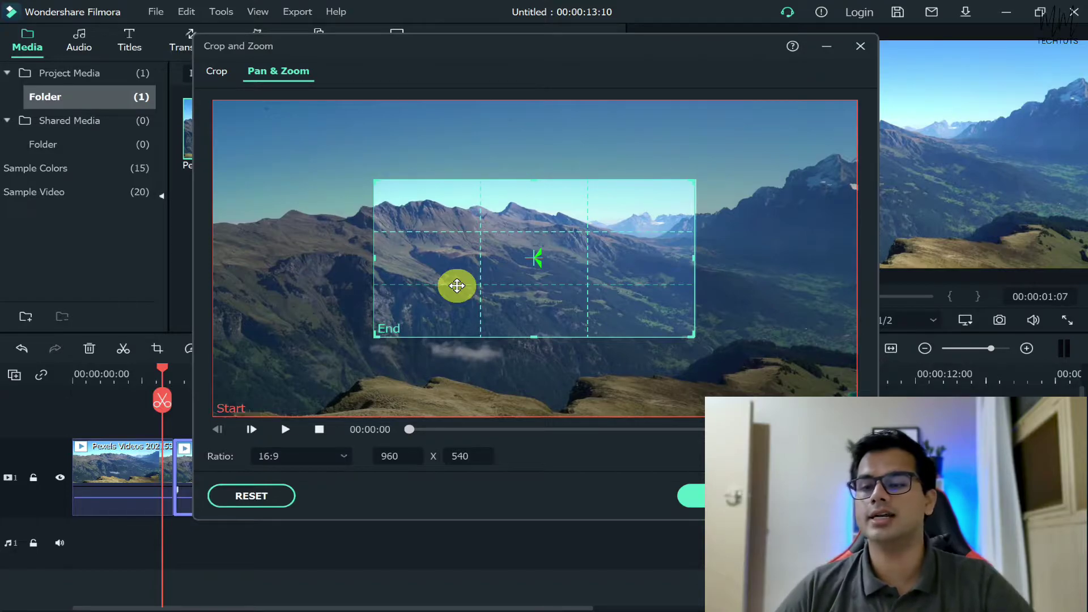
mouse_move(457, 286)
left_mouse_down()
mouse_move(488, 284)
mouse_move(477, 287)
left_mouse_up()
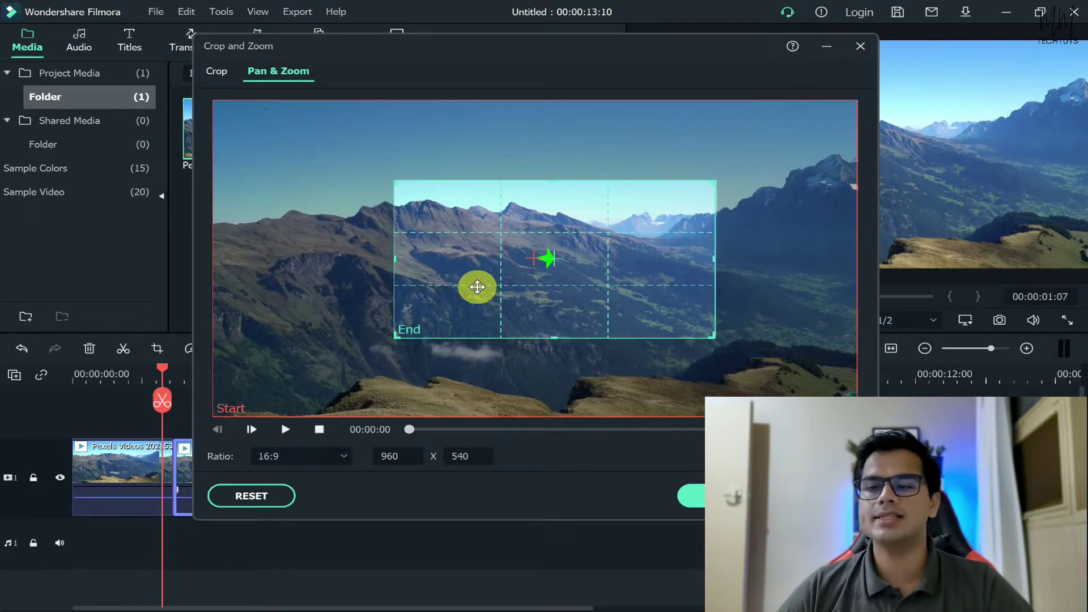
left_click_drag(477, 287, 683, 204)
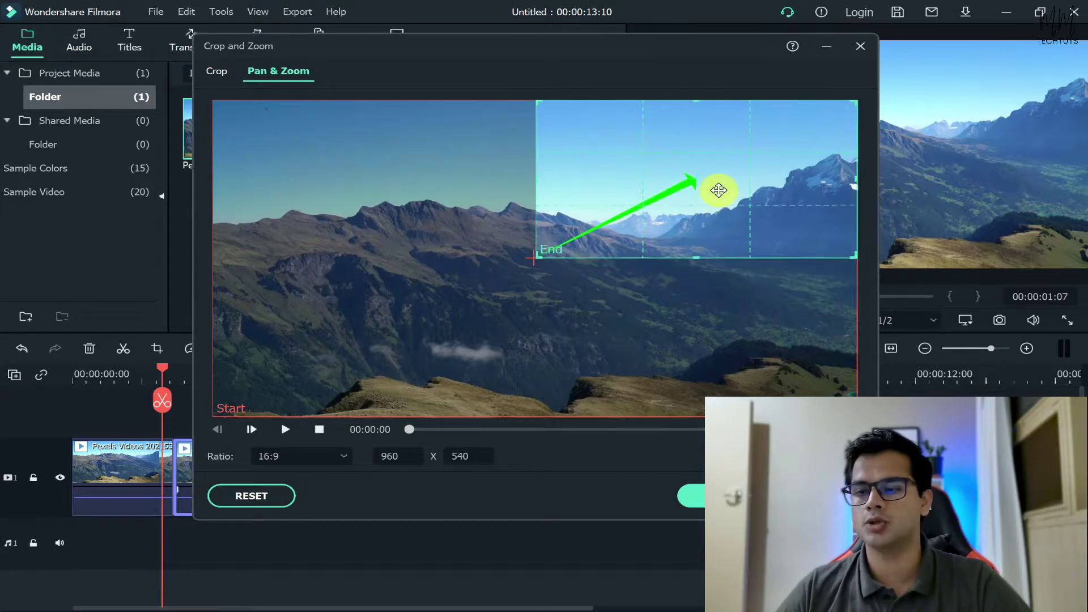
mouse_move(718, 191)
left_mouse_down()
mouse_move(688, 223)
mouse_move(728, 177)
left_mouse_up()
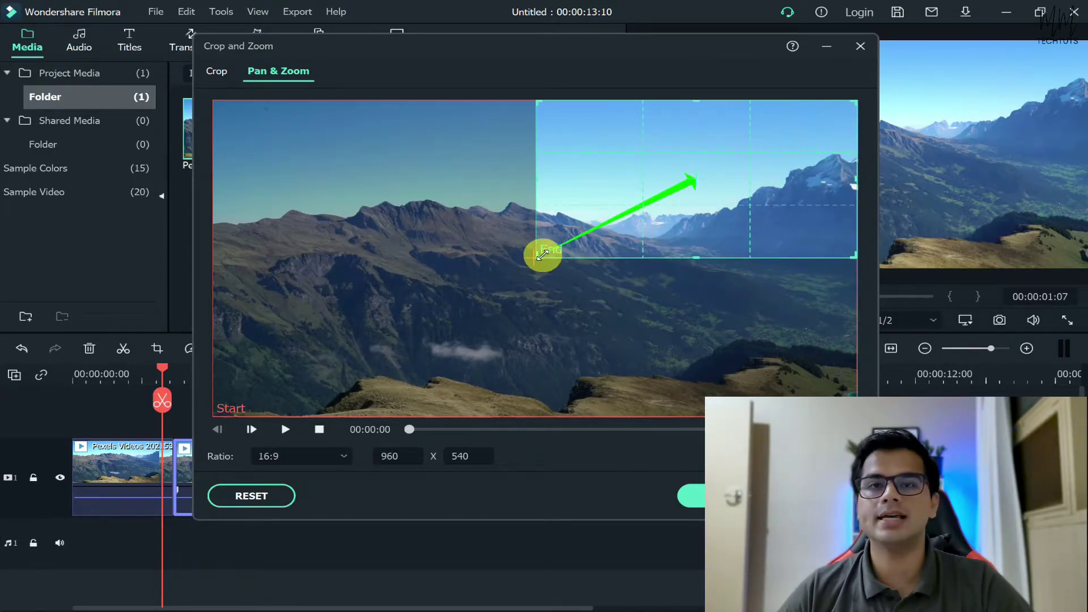
left_click_drag(542, 255, 519, 316)
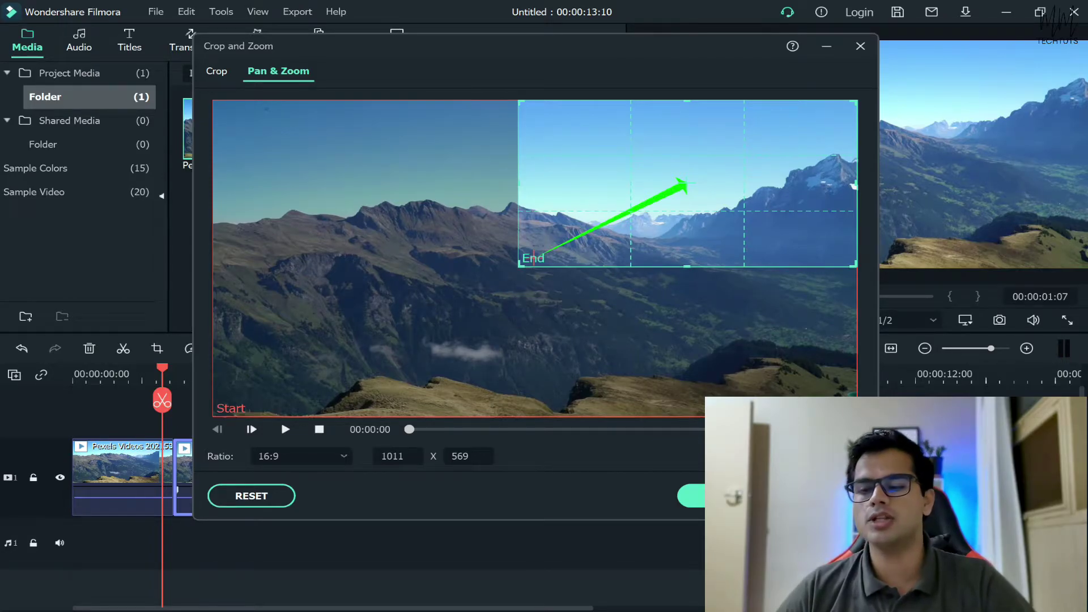
left_click(695, 496)
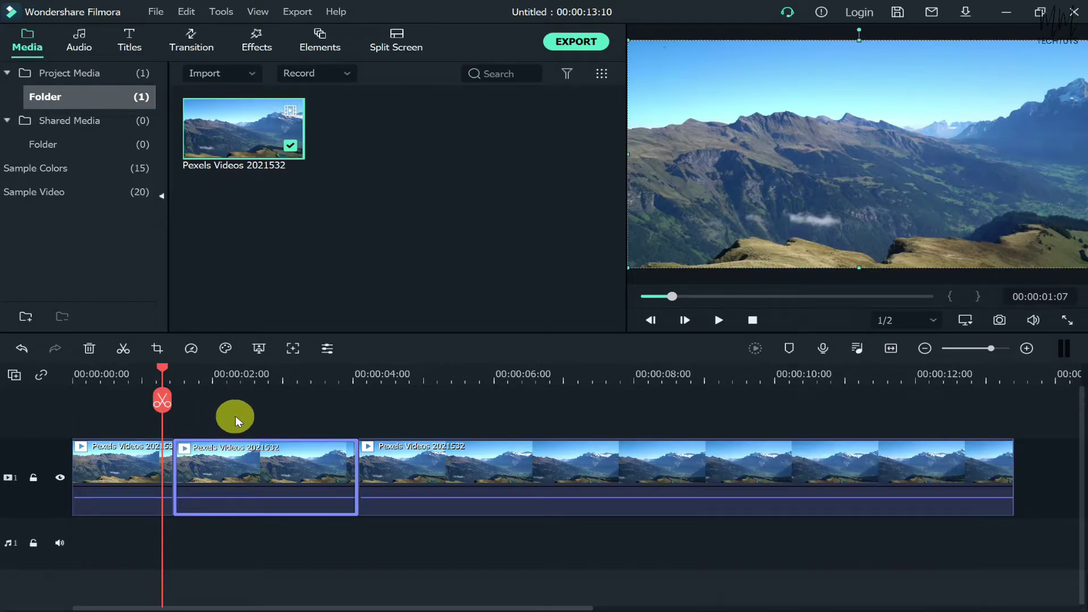
Preview the zoom-in playback and scrub the playhead along the clips.
key("space")
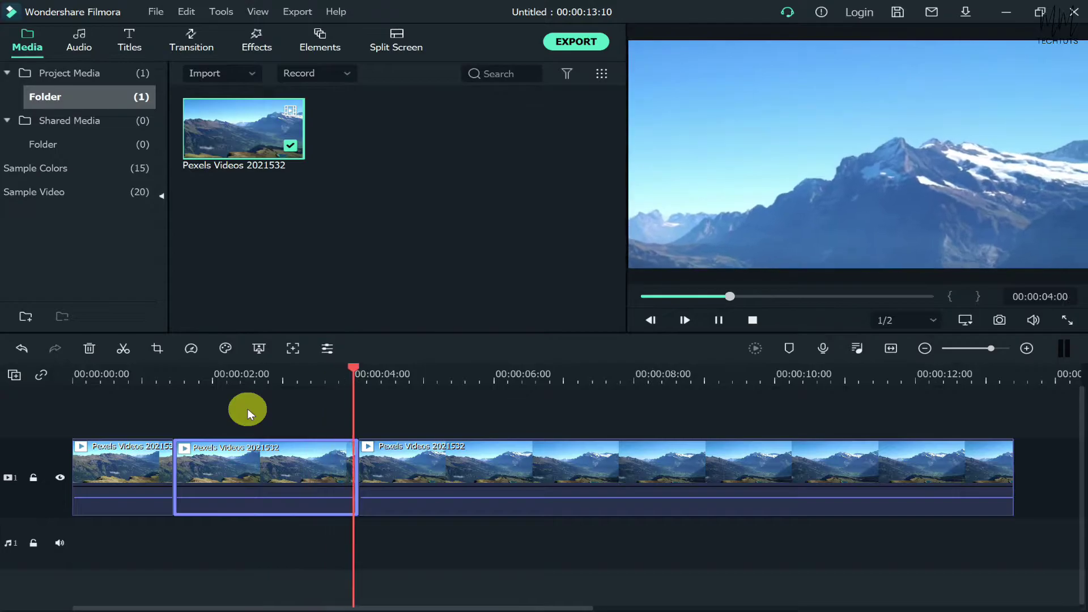
key("space")
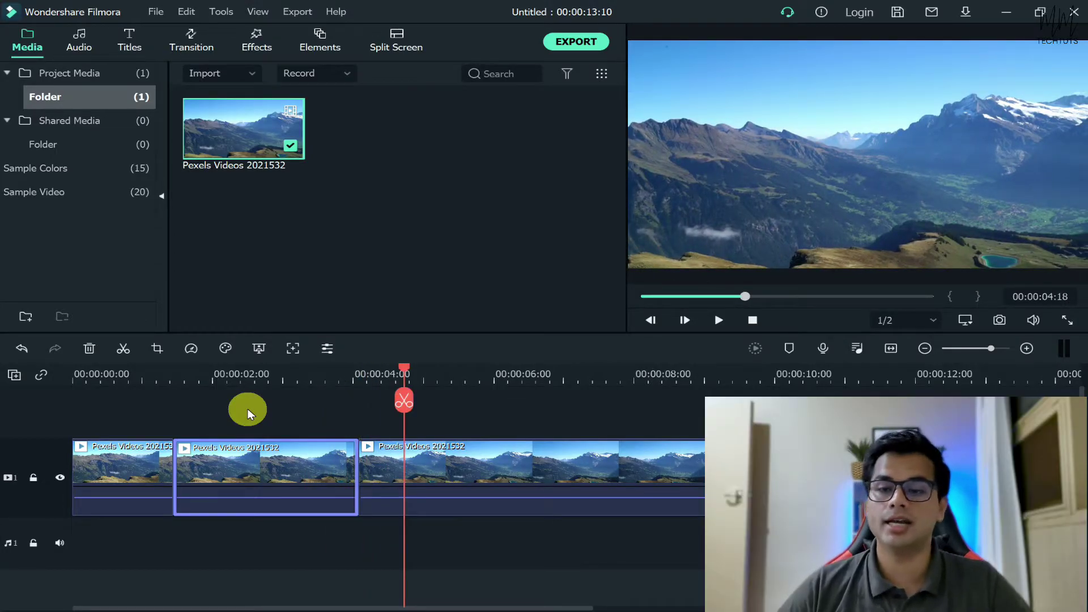
left_click(158, 380)
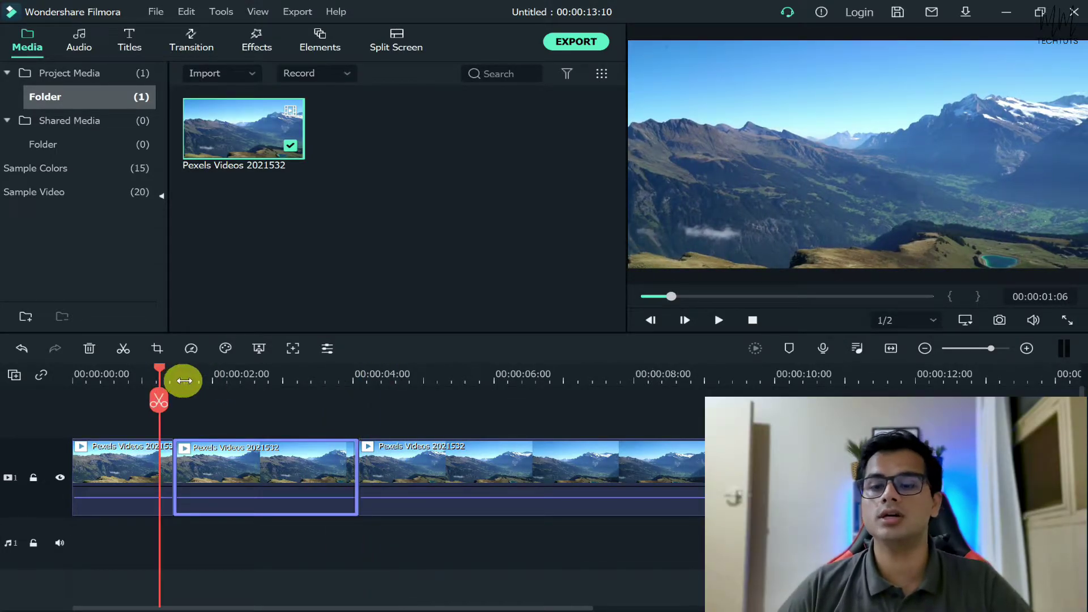
left_click(323, 373)
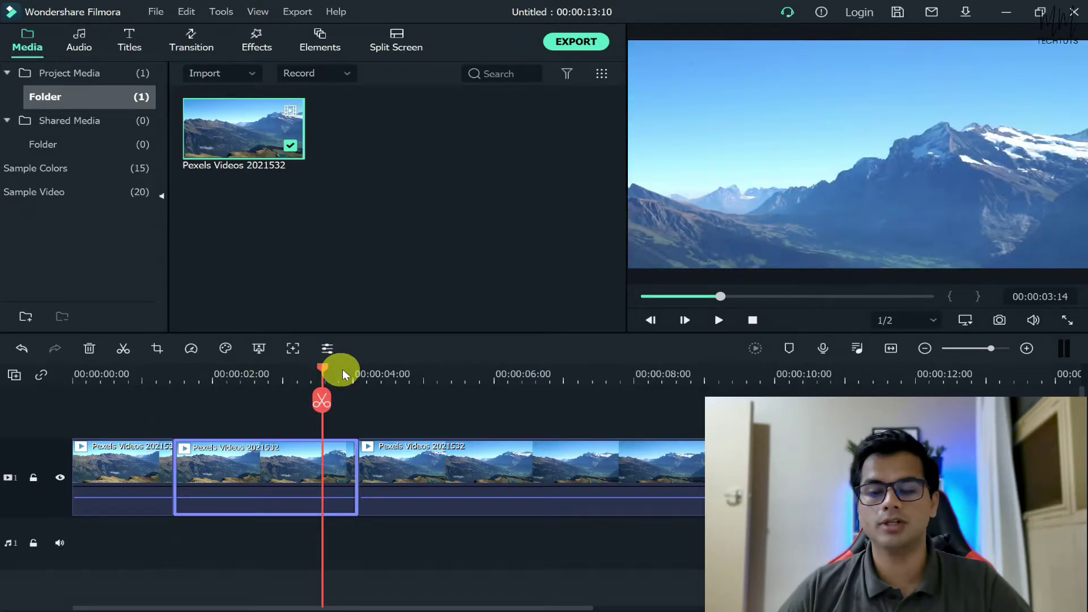
left_click_drag(344, 374, 535, 379)
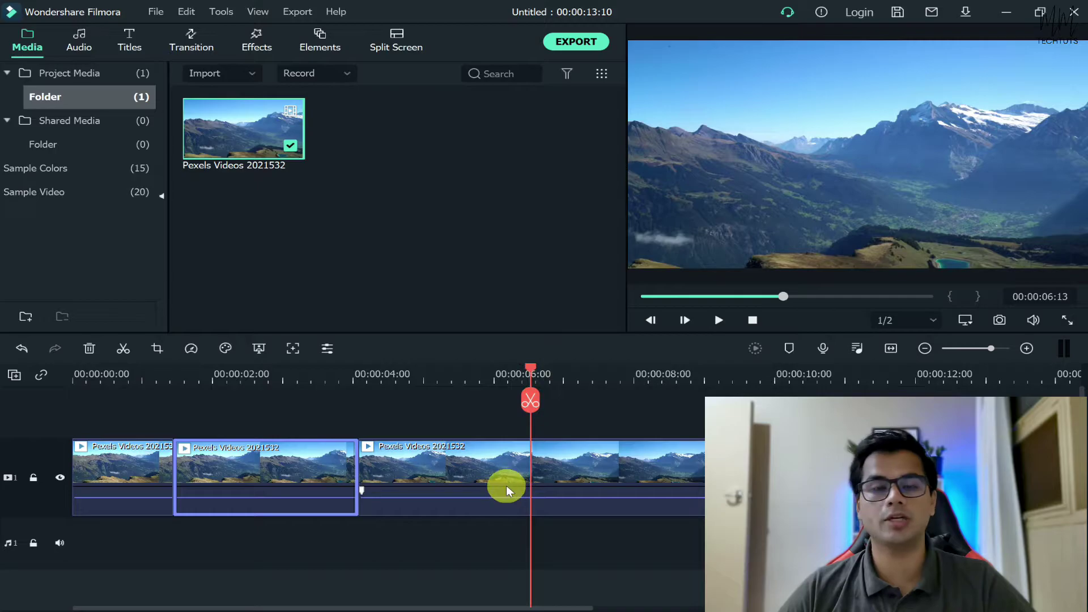
Split the third clip at 00:00:06:13, then reselect the zoomed middle clip.
left_click(512, 472)
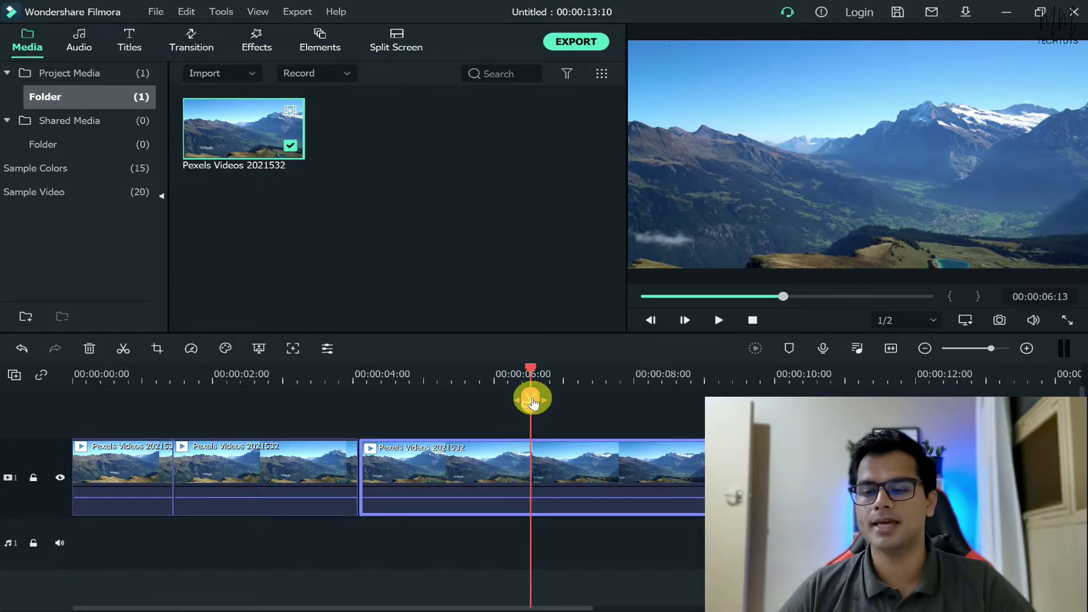
left_click(531, 401)
left_click(300, 475)
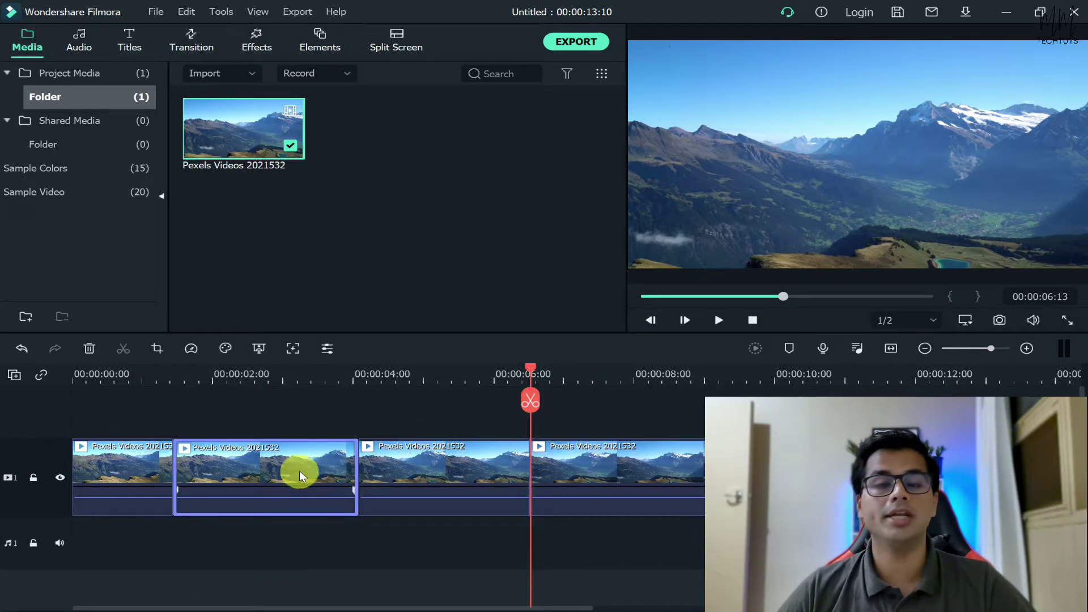
scroll(299, 470, "down", 1)
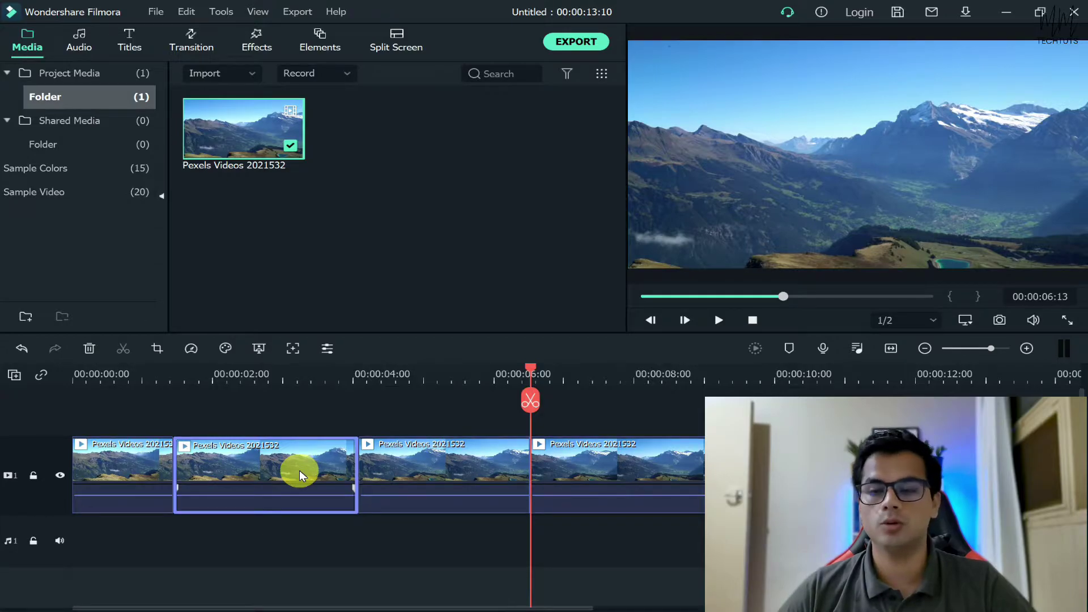
left_click(238, 374)
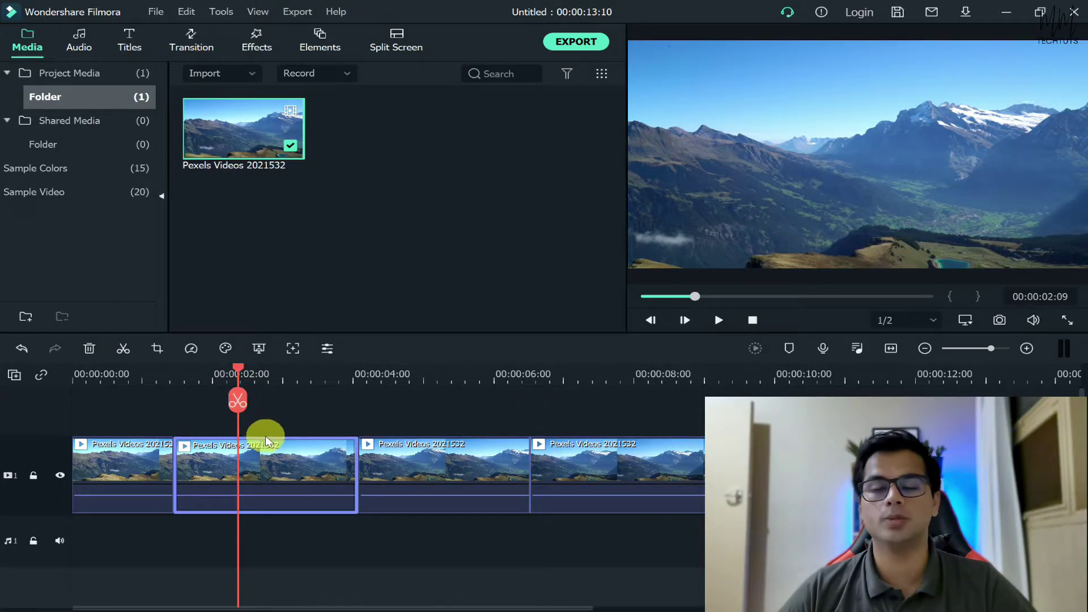
right_click(293, 479)
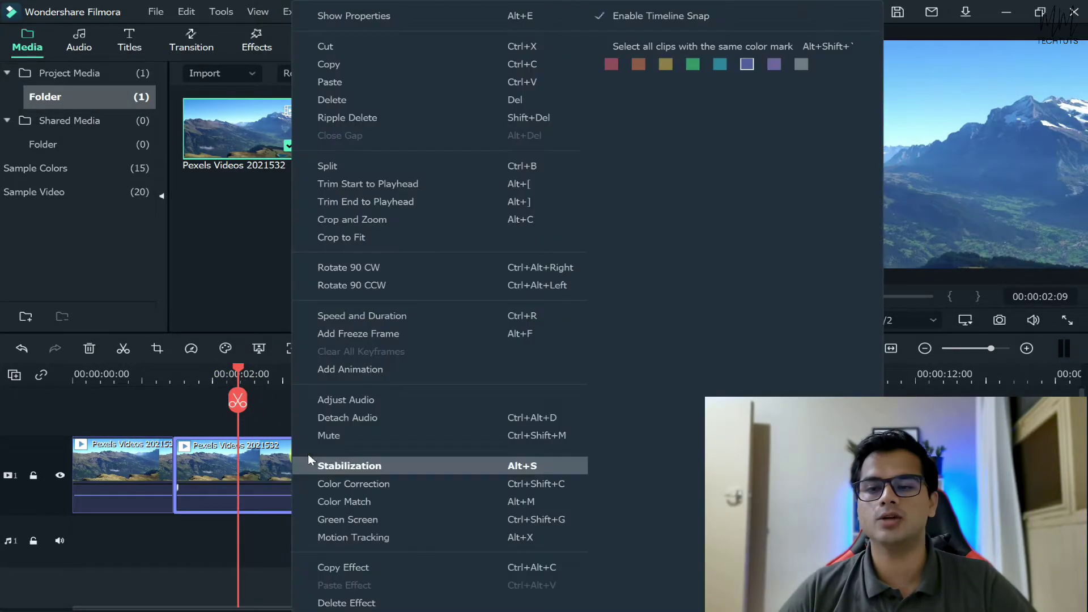
left_click(324, 220)
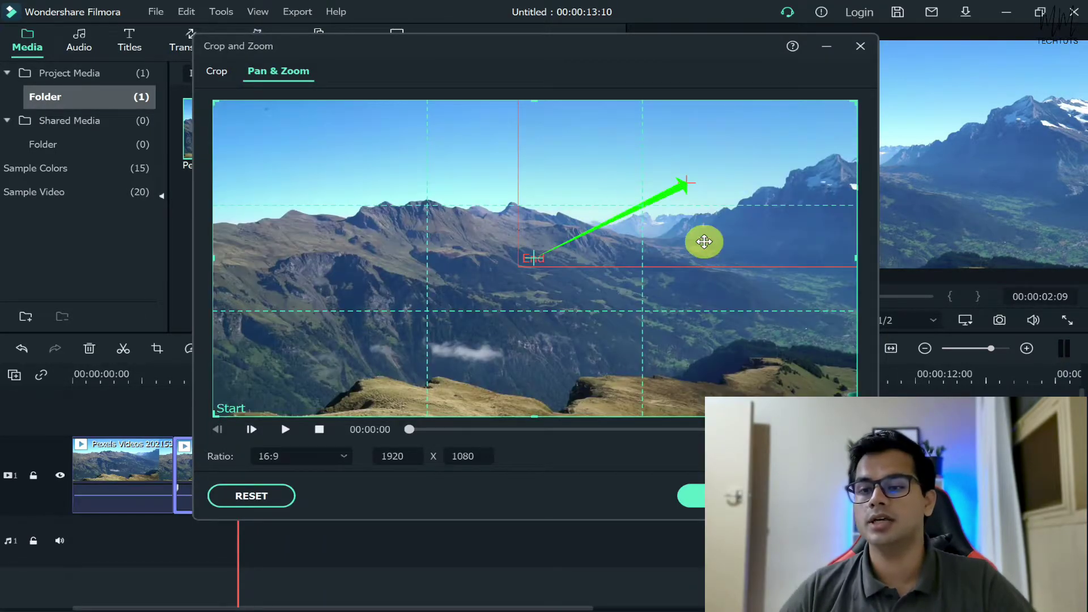
left_click(680, 243)
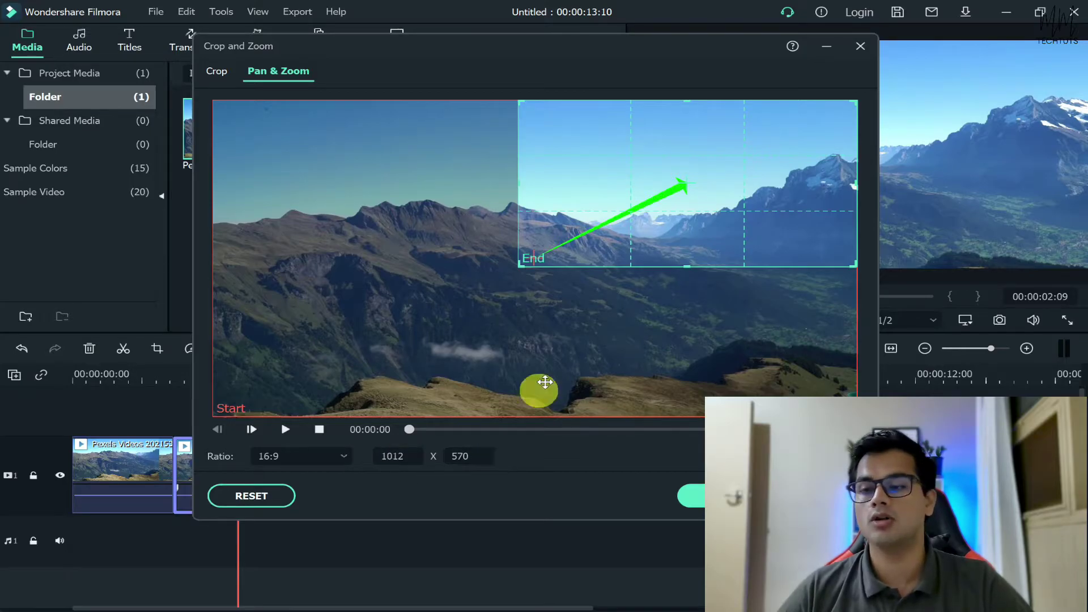
left_click(607, 236)
left_click(636, 220)
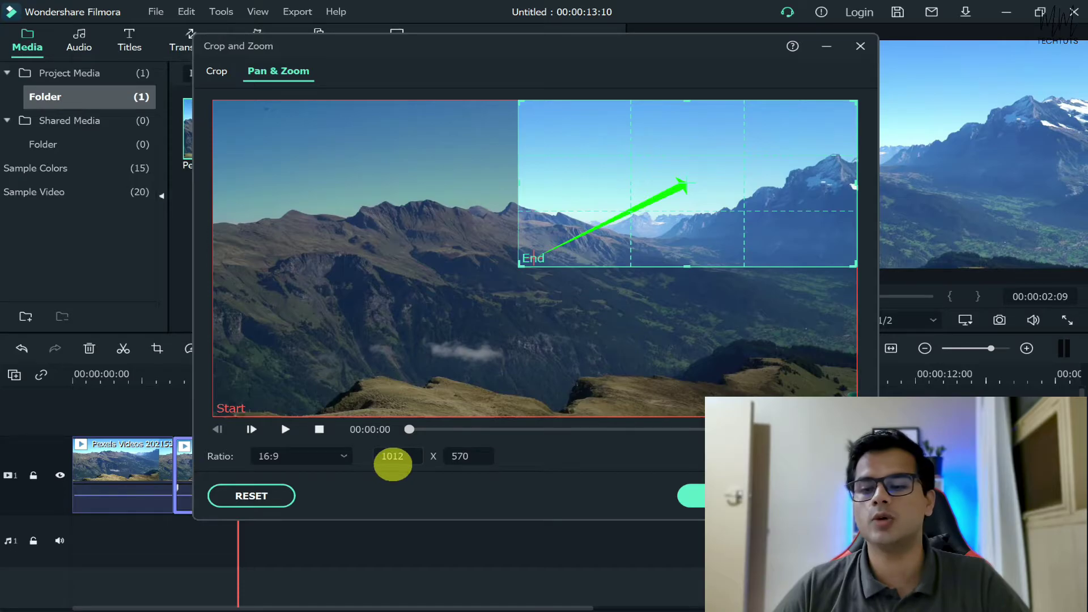
left_click(691, 496)
left_click(451, 466)
Give the third clip a Custom-ratio 1012 x 570 crop positioned over the top-right snowy peaks.
right_click(446, 462)
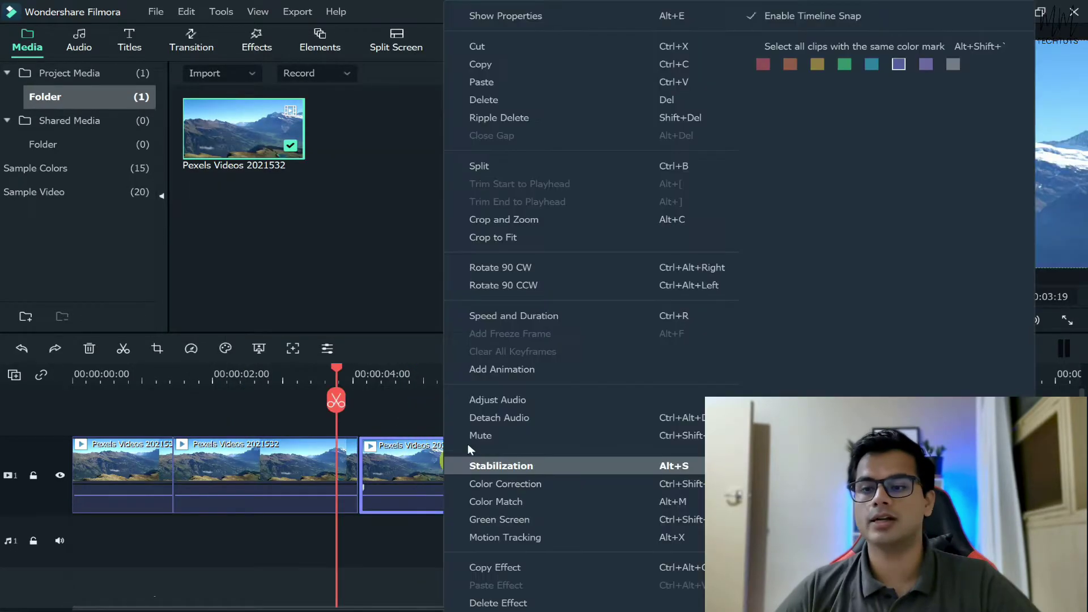
left_click(504, 219)
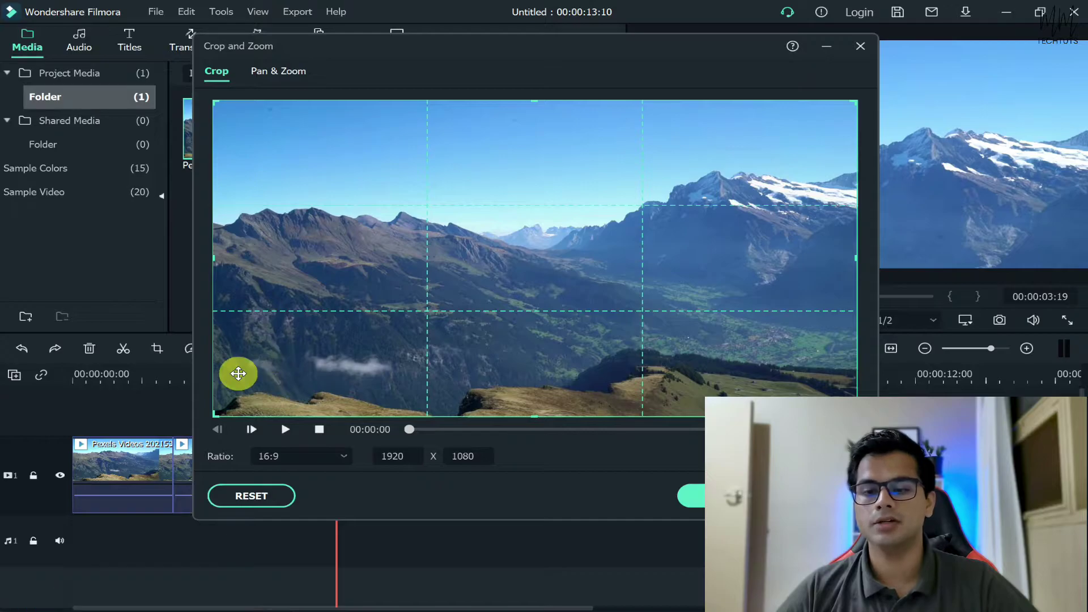
left_click(292, 455)
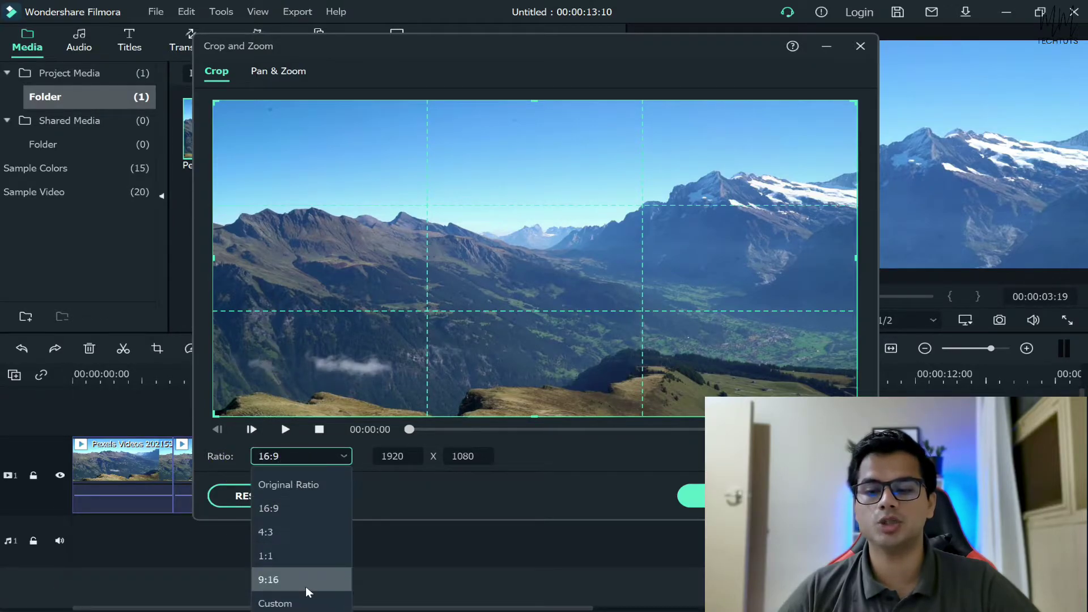
left_click(309, 599)
double_click(418, 459)
type("1")
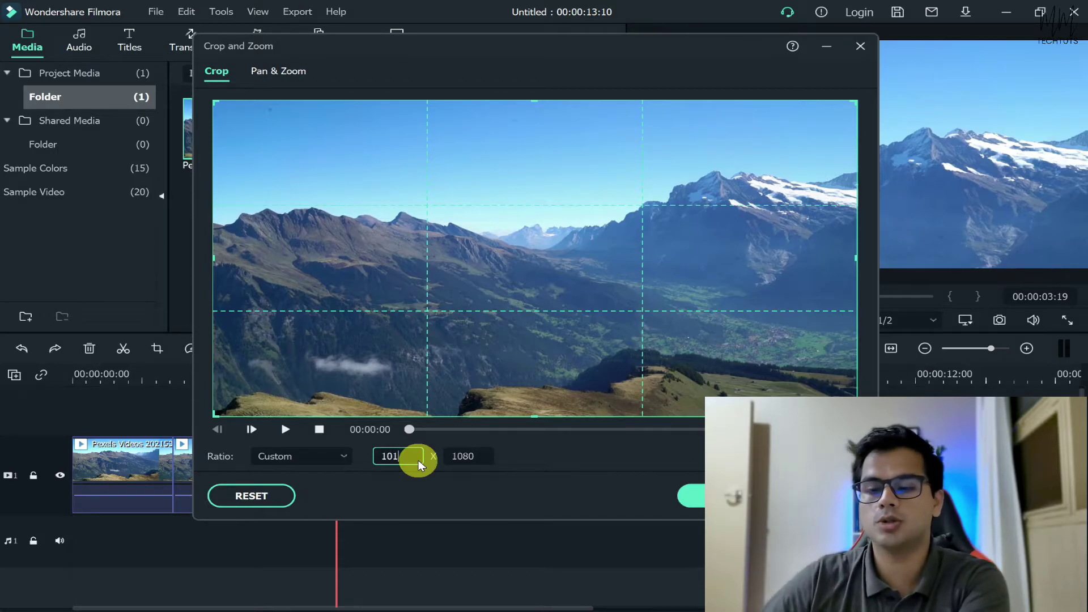
double_click(479, 459)
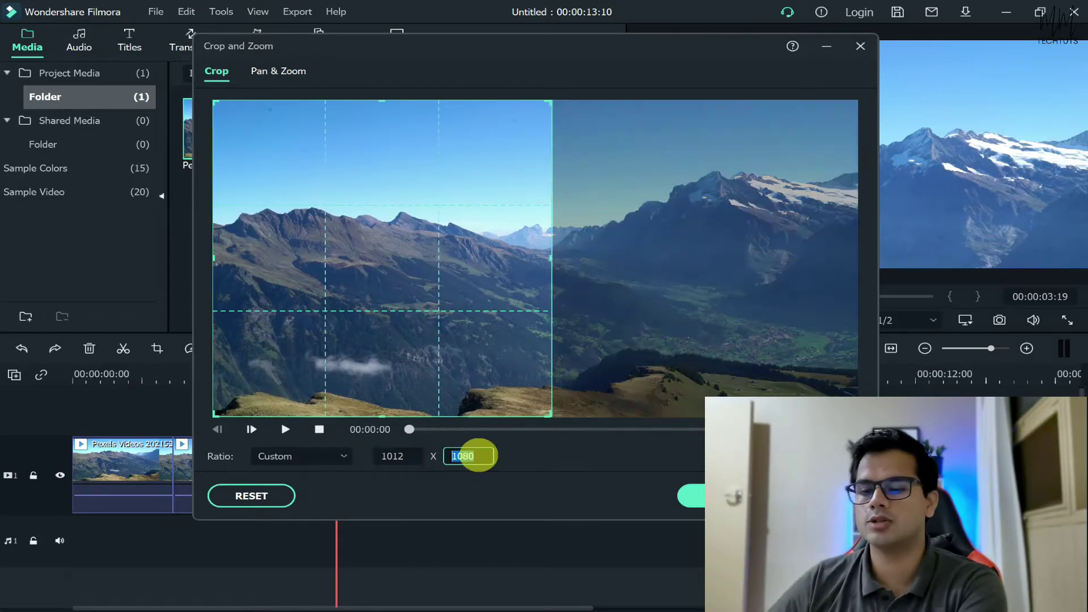
type("570")
key("Return")
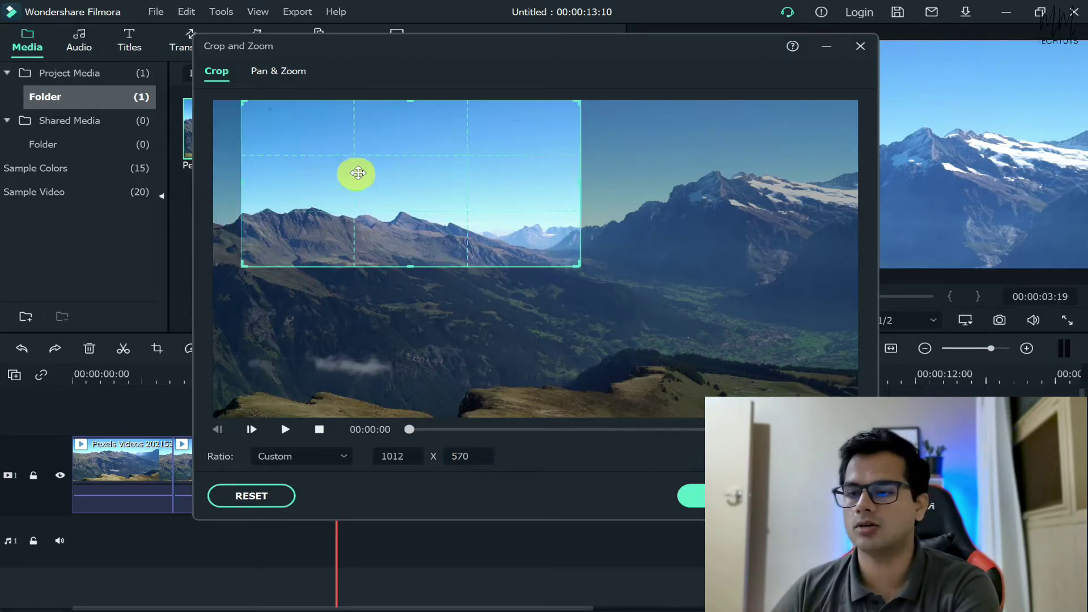
left_click_drag(357, 172, 669, 152)
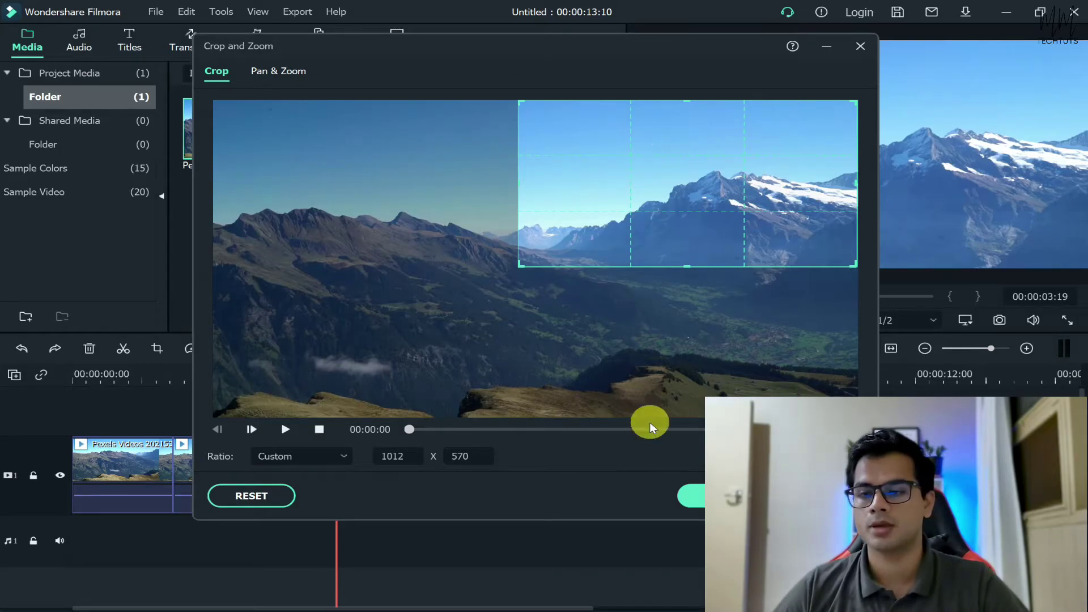
left_click(694, 496)
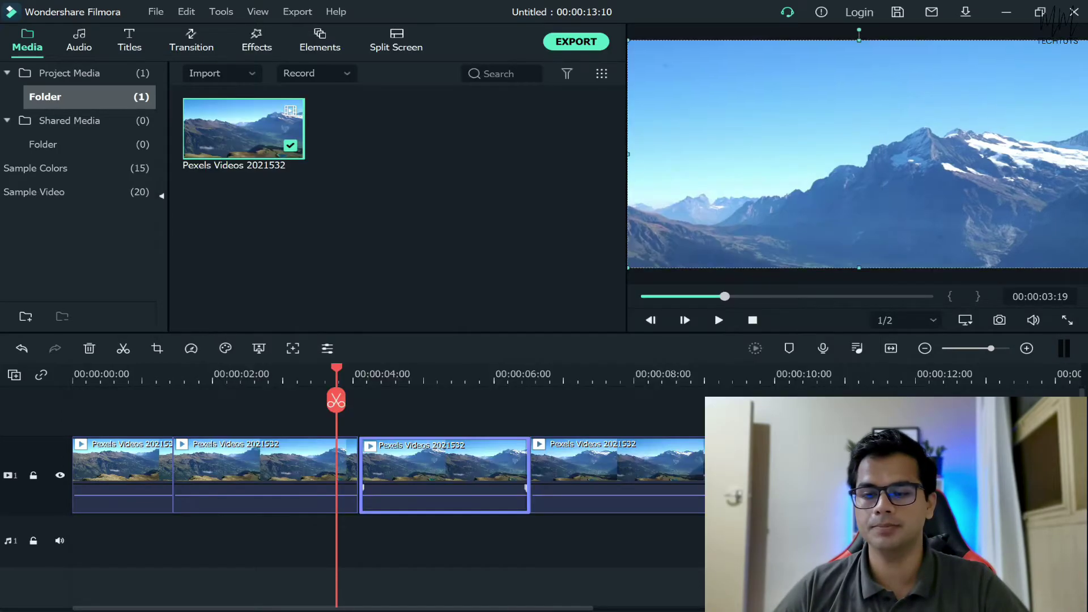
left_click(153, 376)
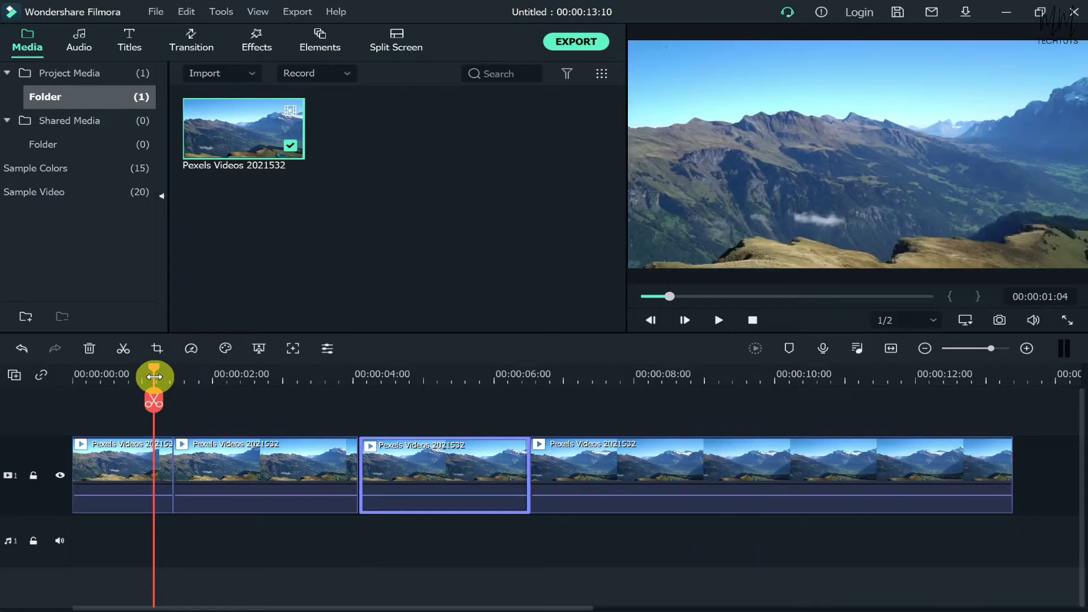
key("space")
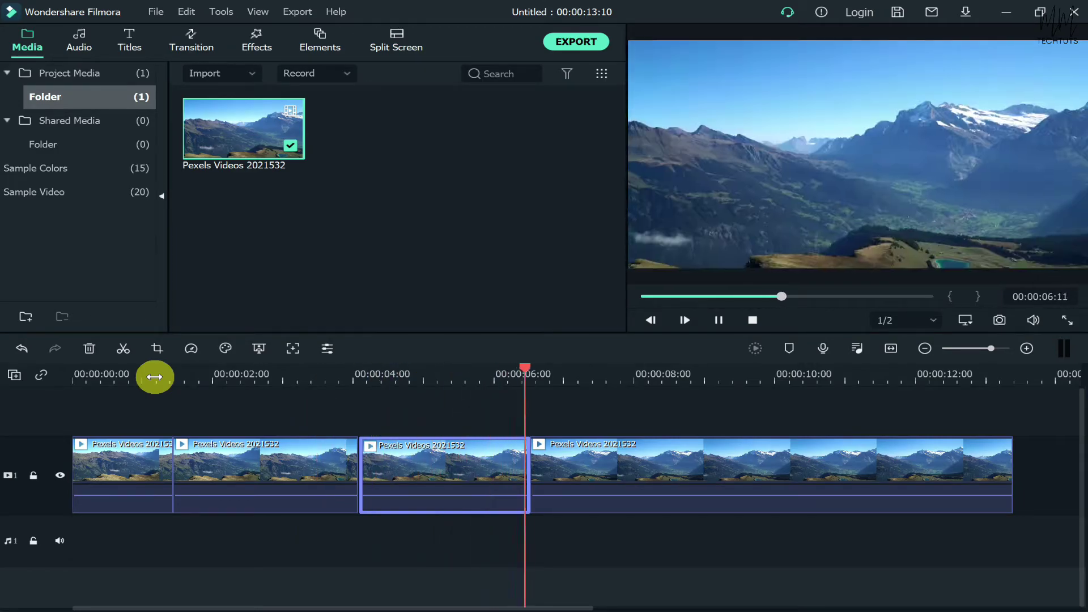
key("space")
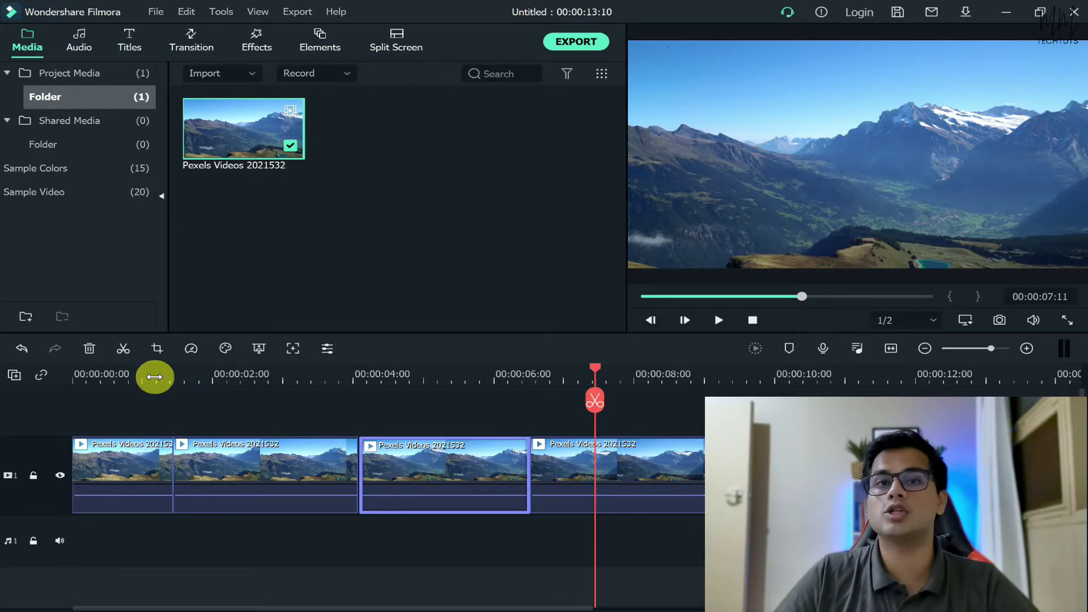
left_click(678, 410)
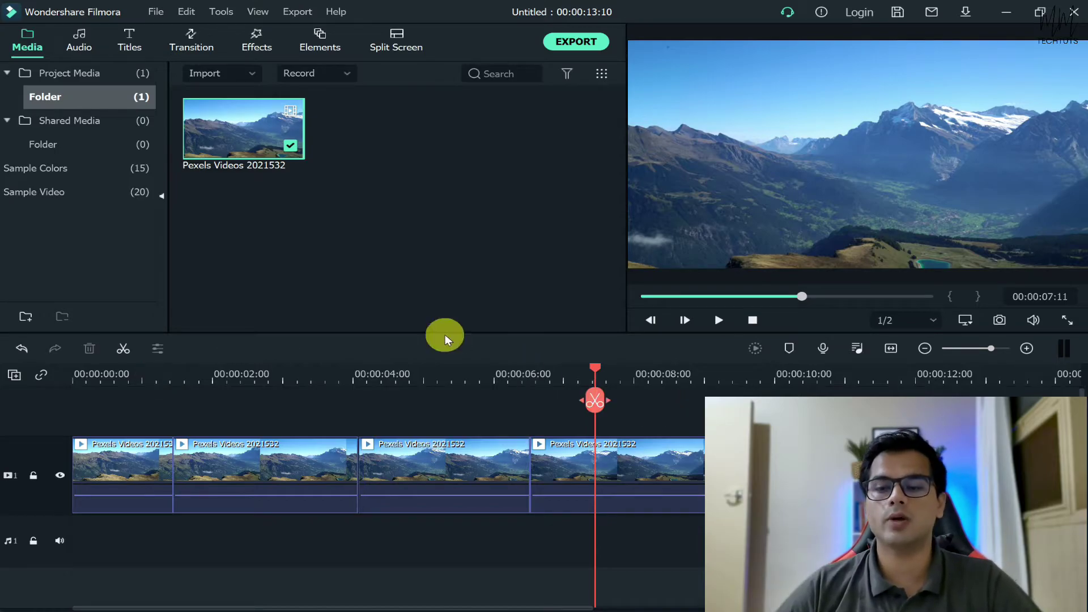
left_click(436, 366)
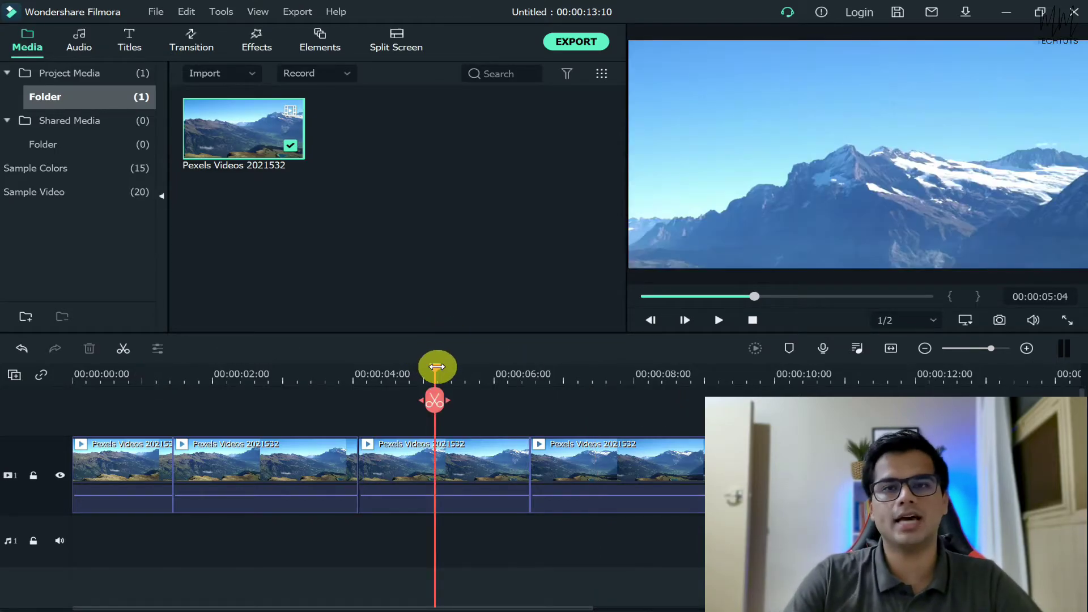
key("space")
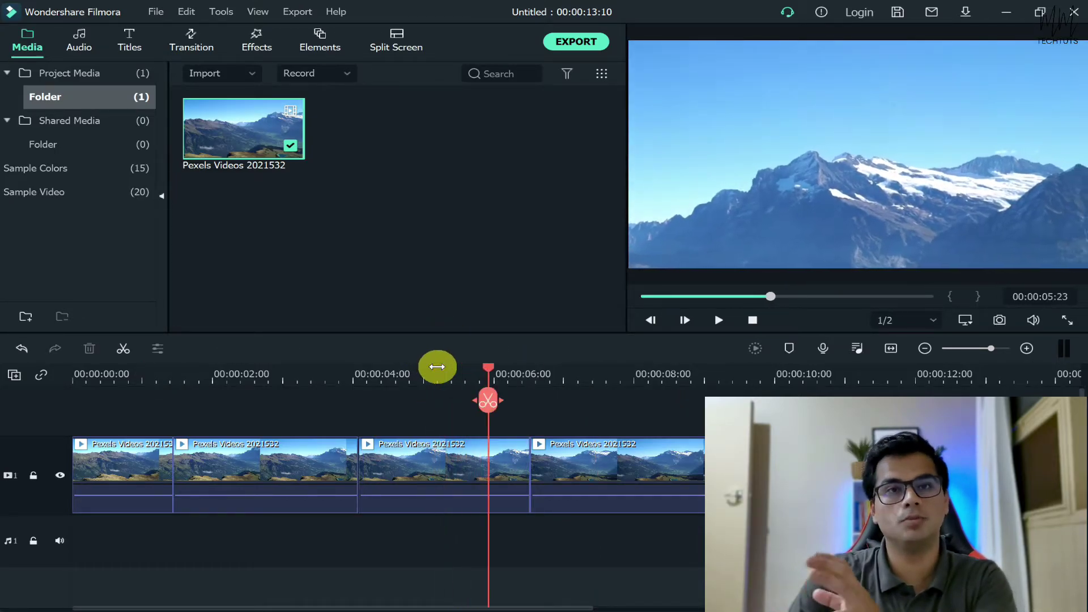
key("space")
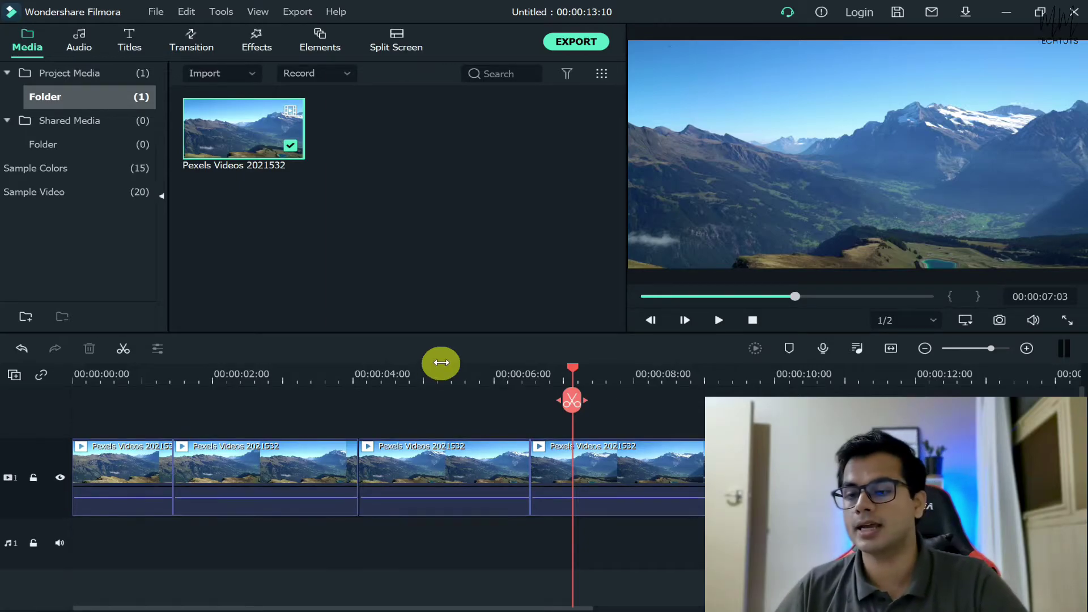
Split the last clip at 00:00:07:12.
left_click_drag(573, 371, 599, 369)
left_click(600, 473)
left_click(598, 408)
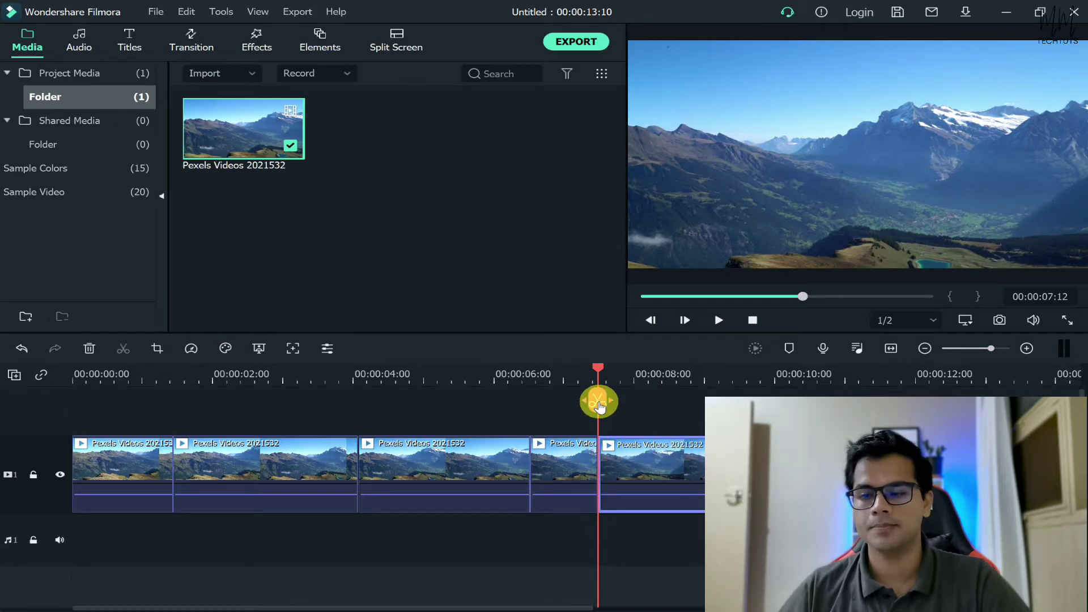
Open Crop and Zoom in Pan & Zoom mode for the short piece before the split.
left_click(567, 473)
right_click(566, 473)
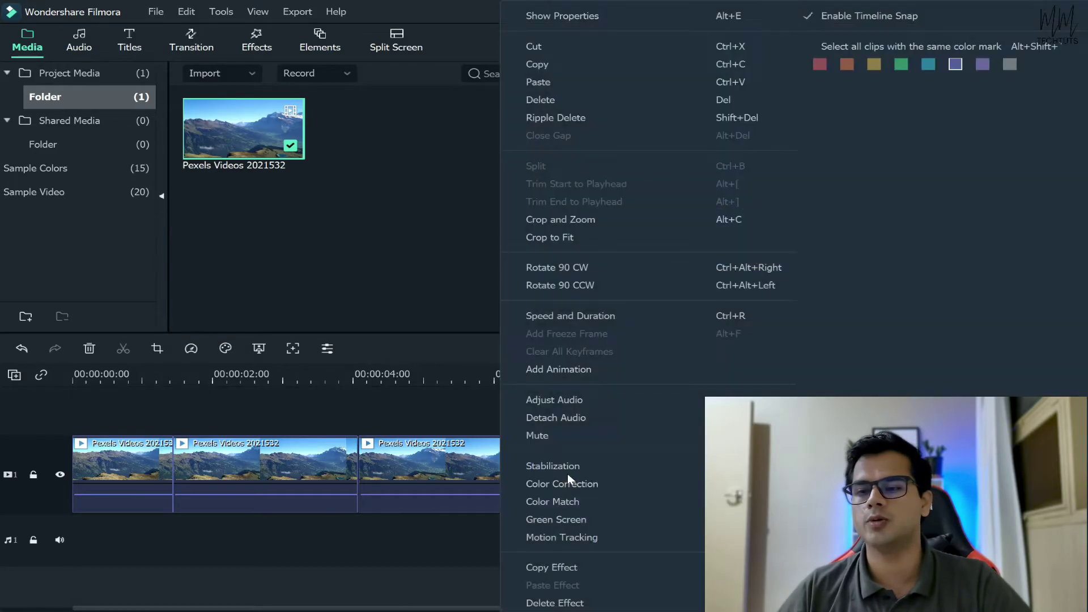
left_click(549, 219)
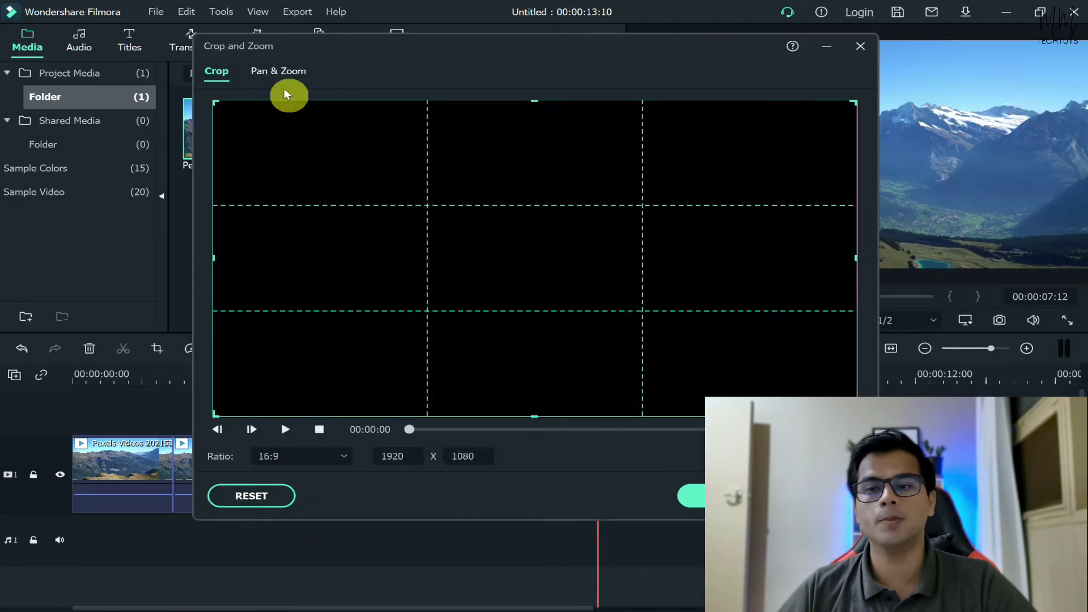
left_click(274, 70)
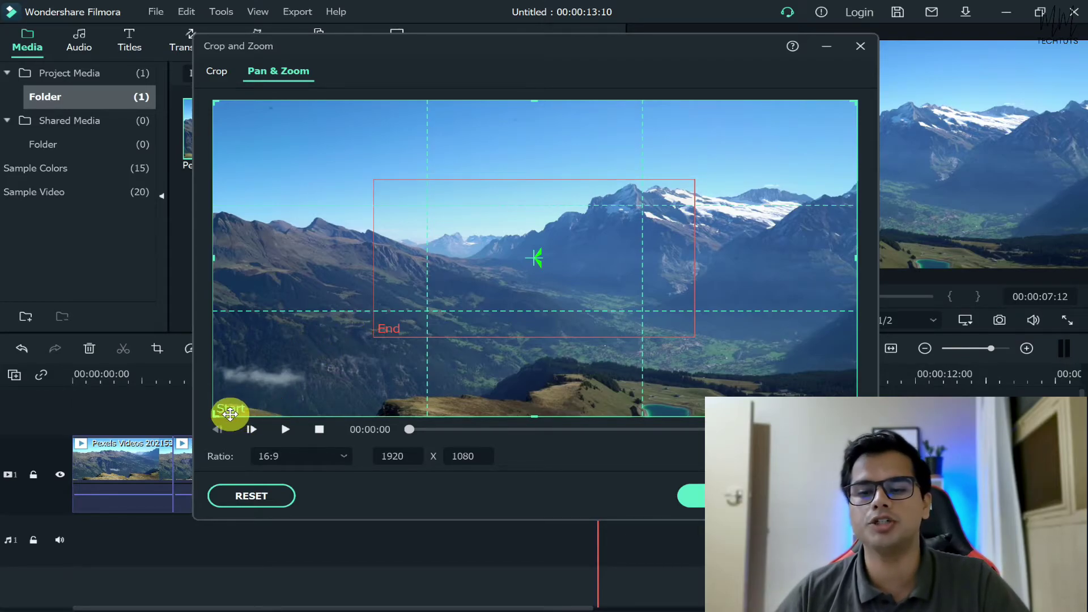
Set a Custom 1012 x 570 Start area and place it over the top-right snowy peaks.
left_click(297, 458)
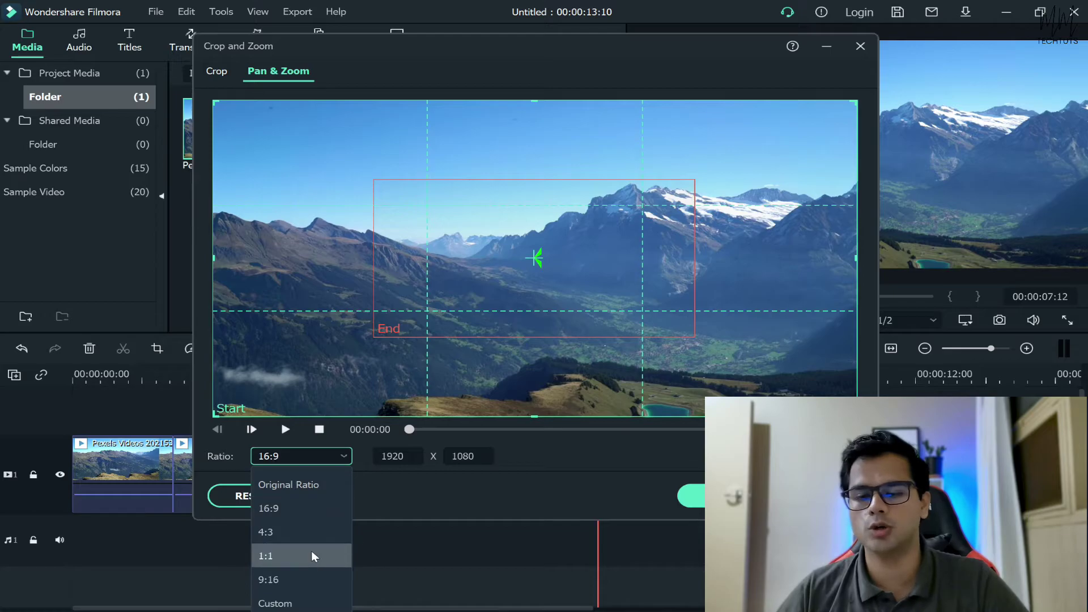
left_click(296, 602)
double_click(396, 456)
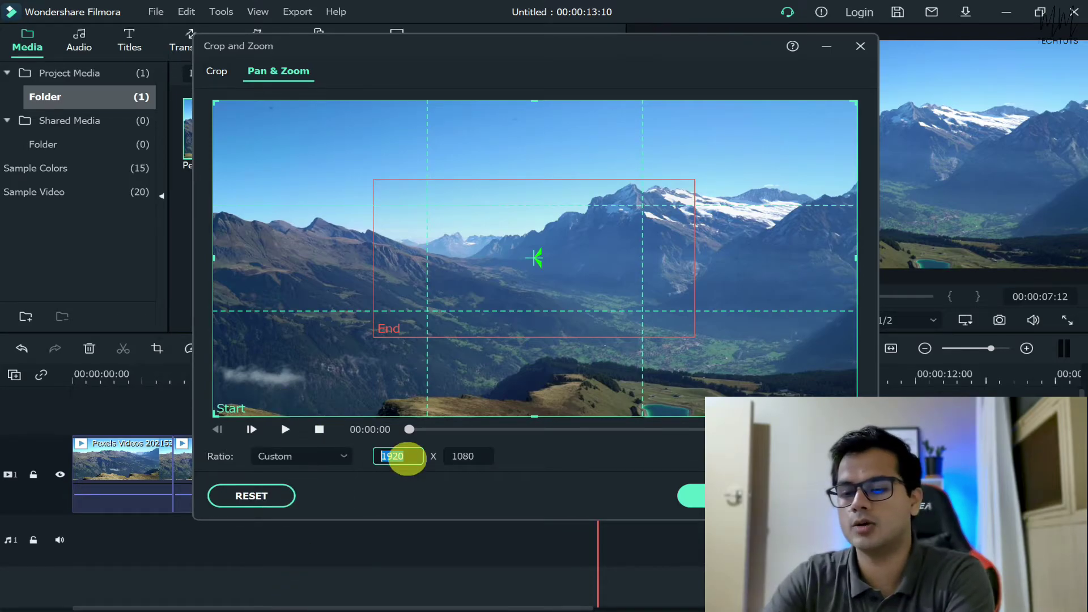
type("1012")
double_click(475, 457)
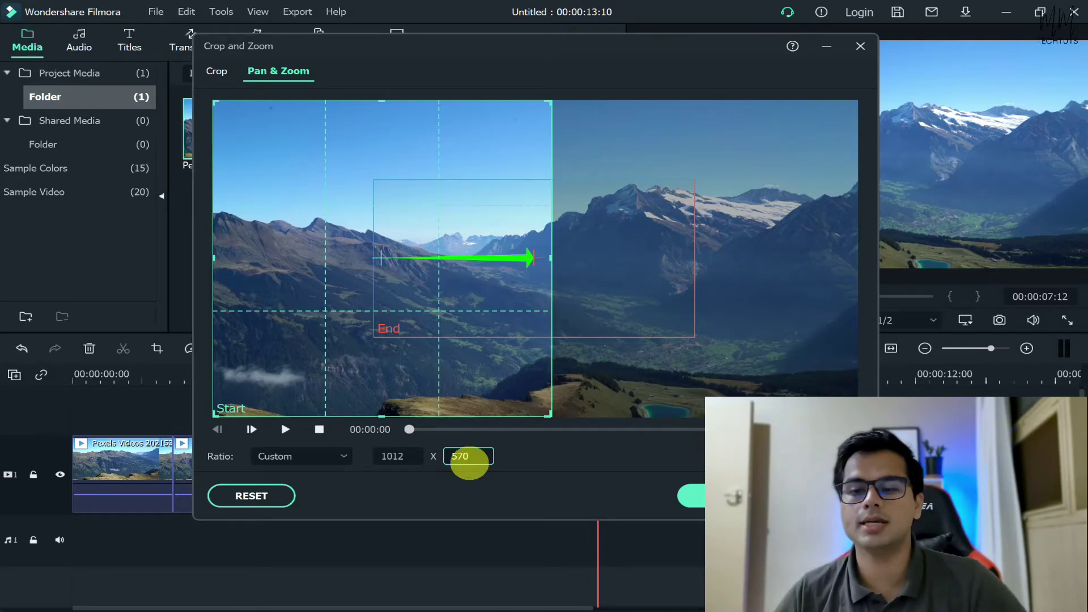
left_click(329, 340)
left_click_drag(323, 214, 705, 170)
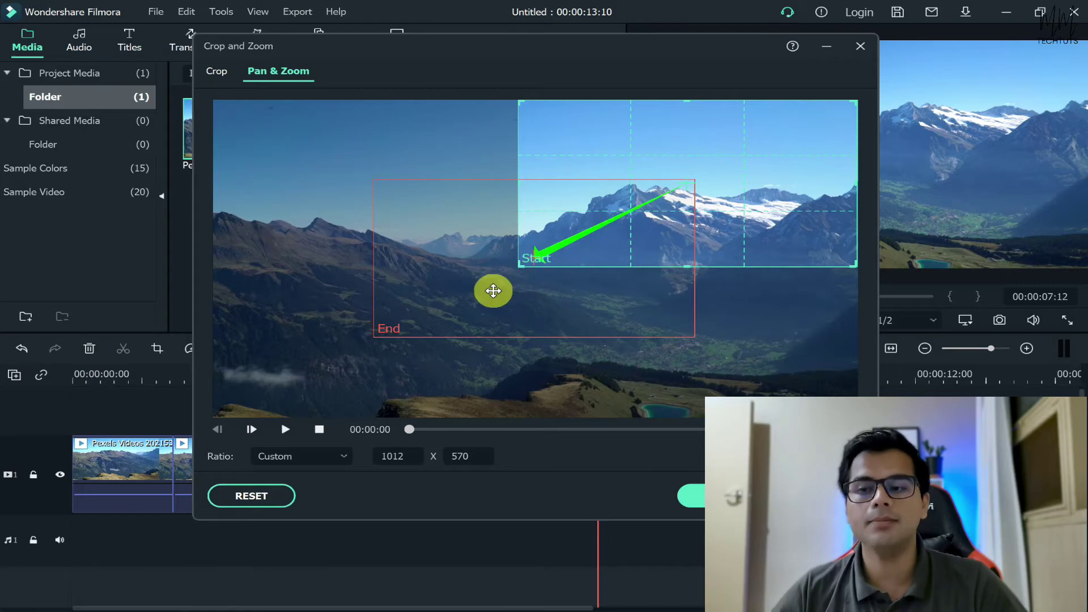
Stretch the End area to cover the full 1920 x 1080 frame.
left_click(493, 289)
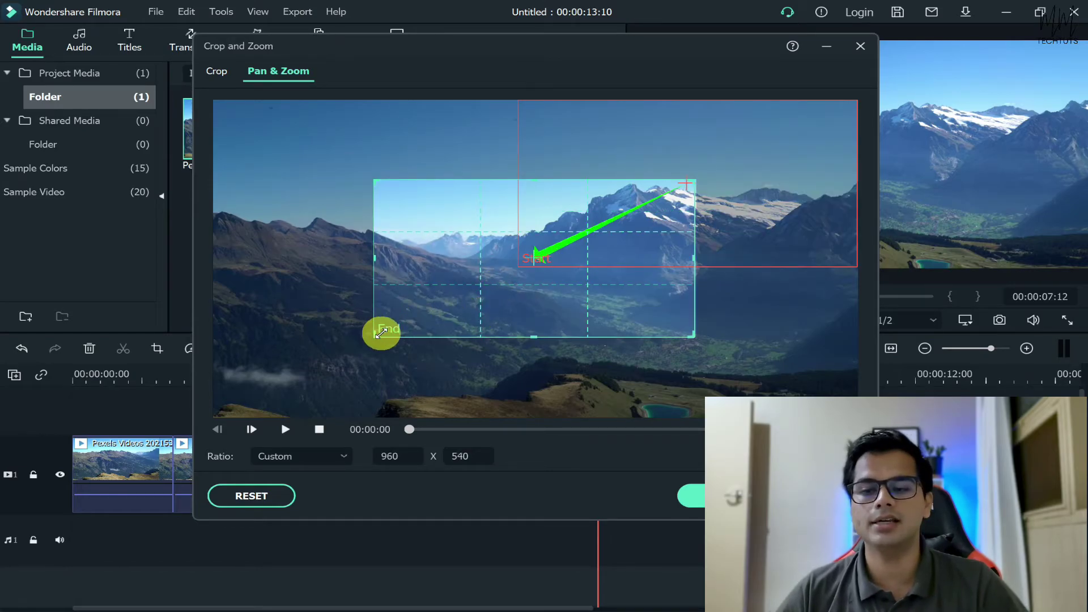
left_click_drag(372, 336, 157, 434)
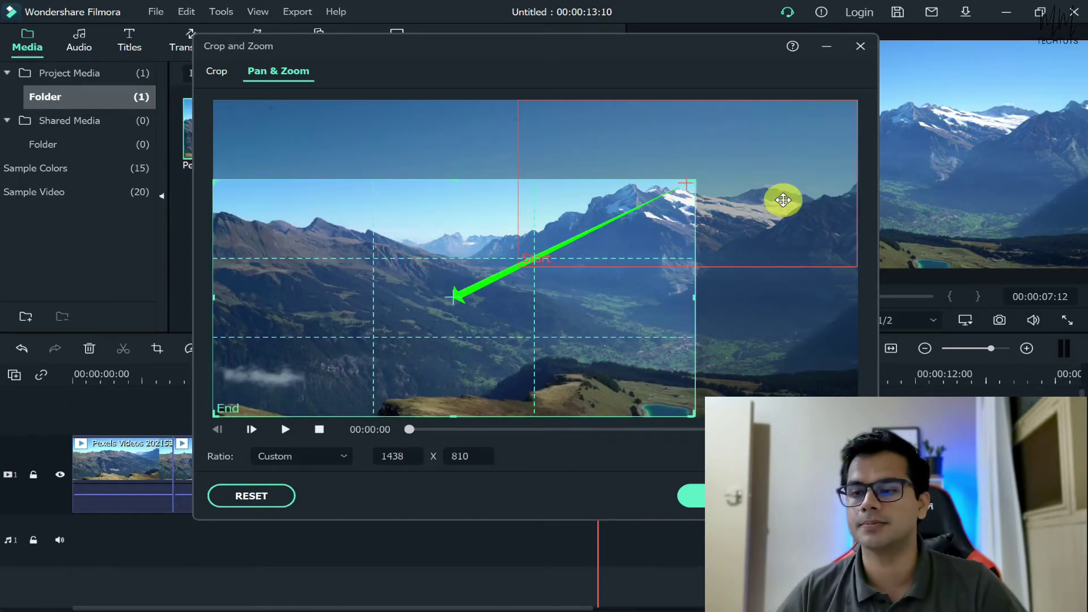
left_click_drag(694, 181, 915, 88)
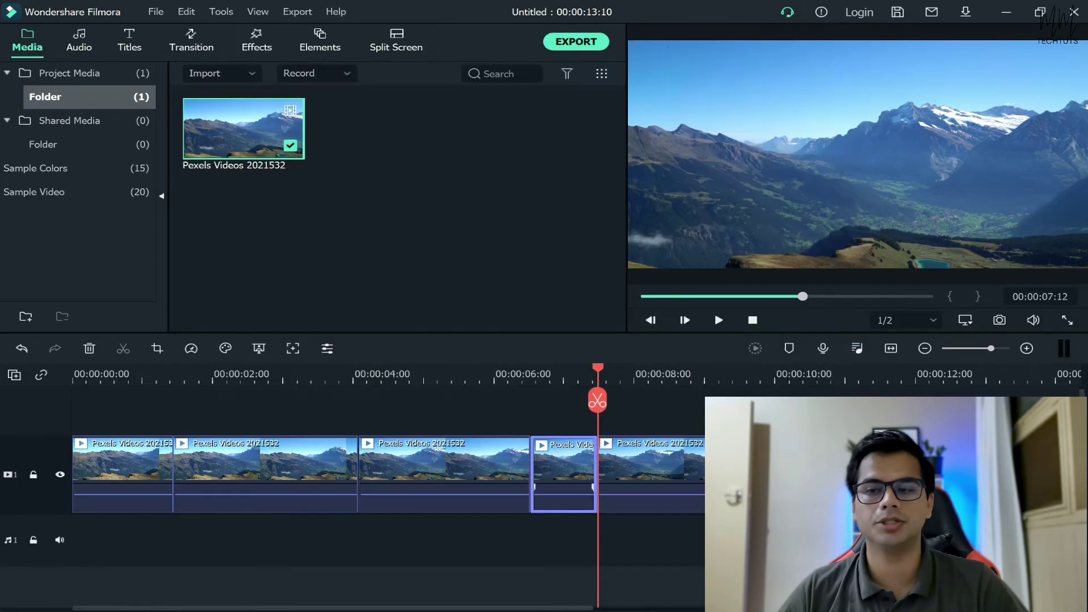
left_click(692, 496)
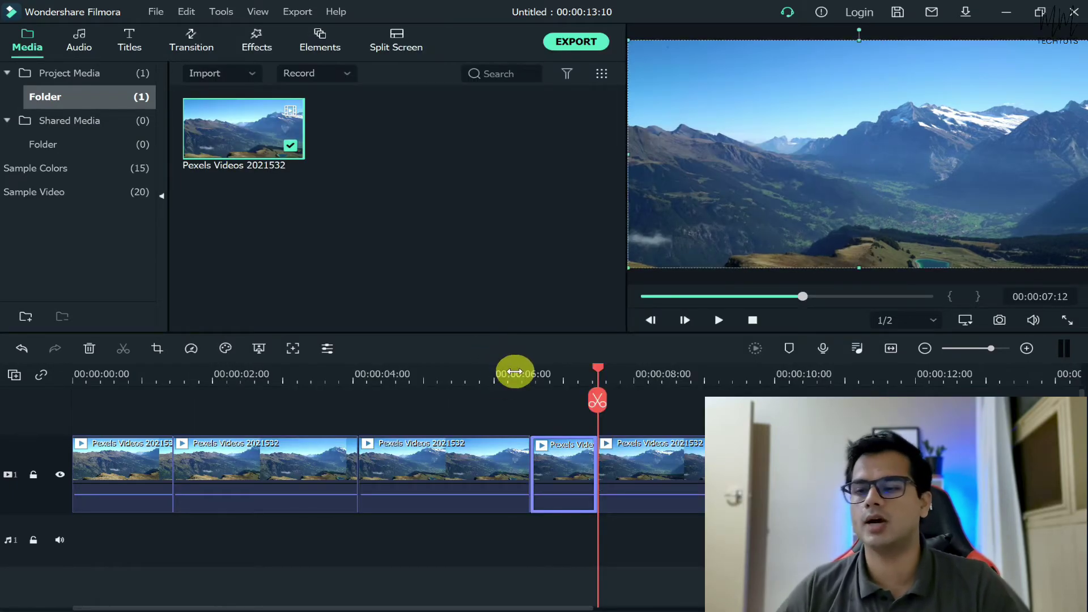
left_click(514, 372)
key("space")
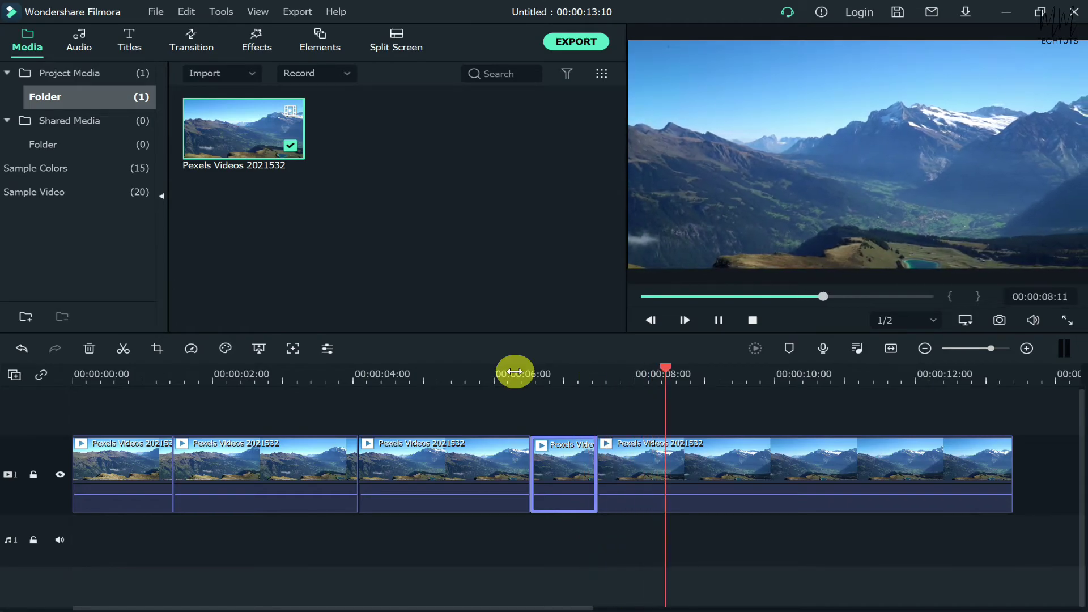
key("space")
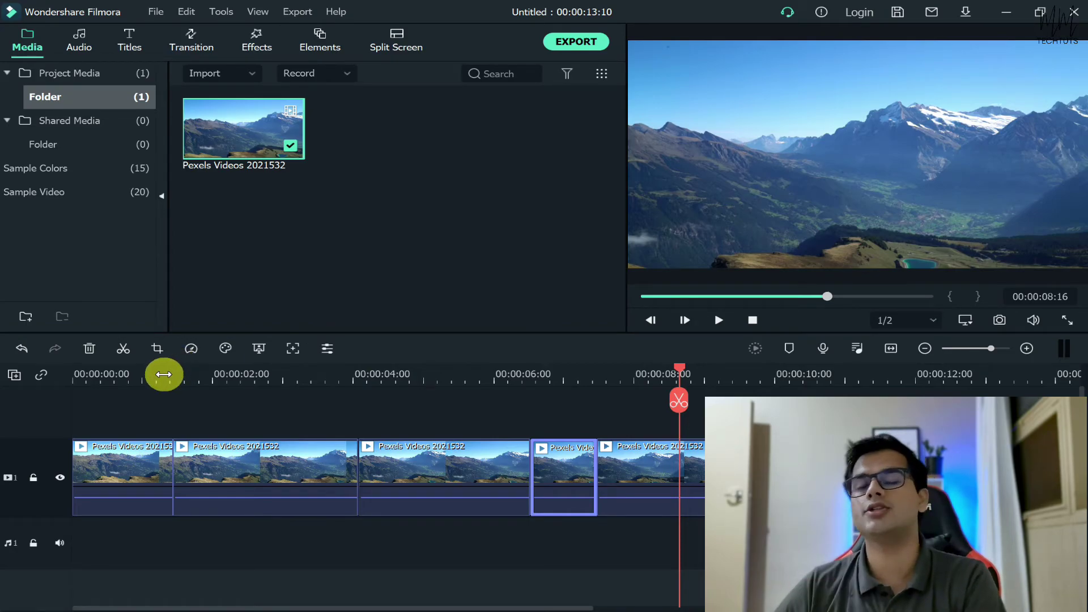
key("Home")
key("space")
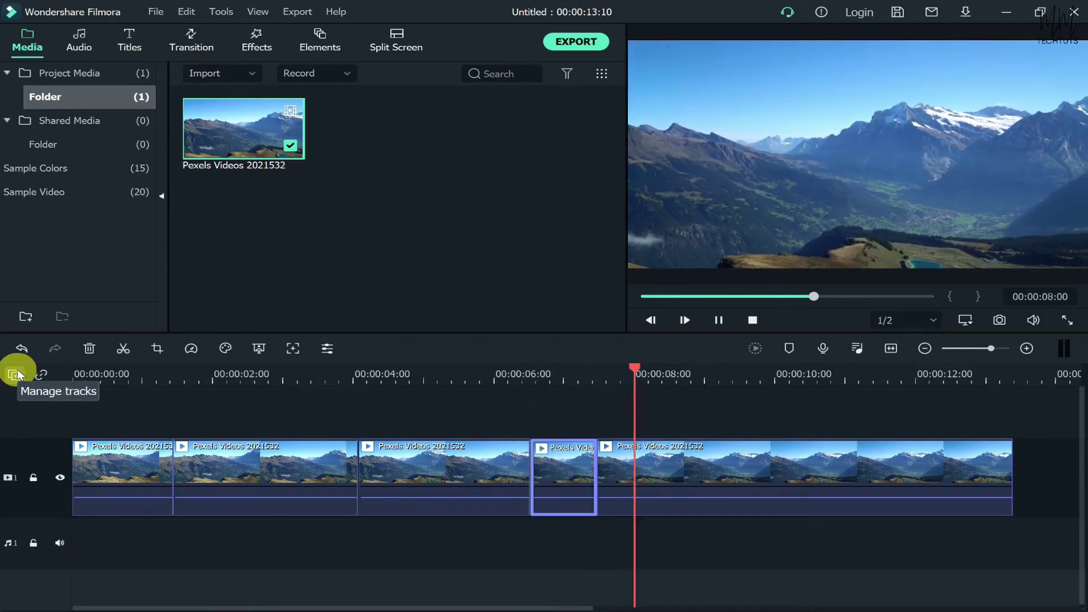
key("space")
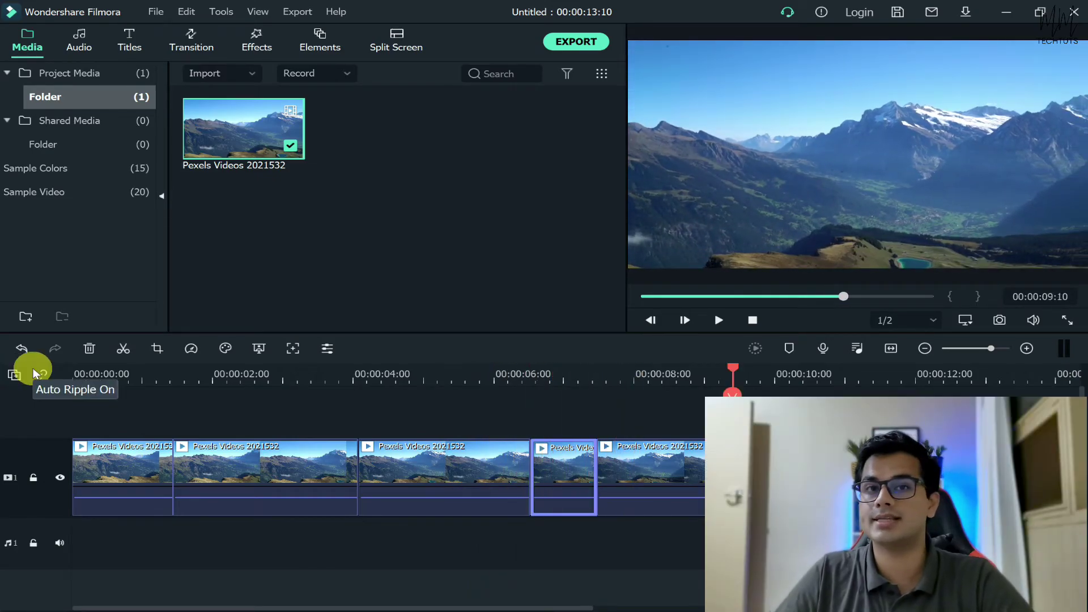